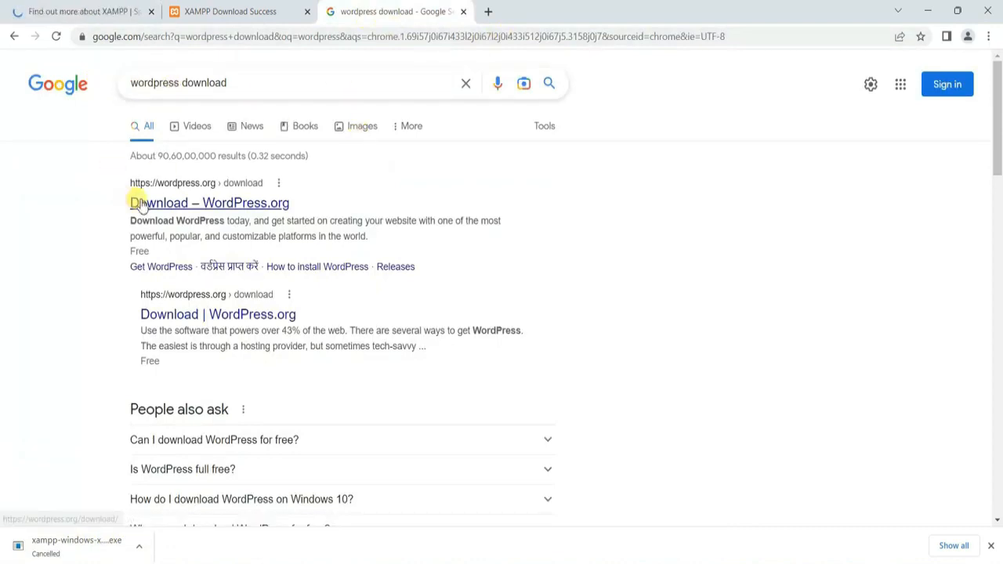
Step: Download the WordPress 6.1.1 zip from wordpress.org, then minimize Chrome
{"action": "left_click", "coordinate": [261, 206]}
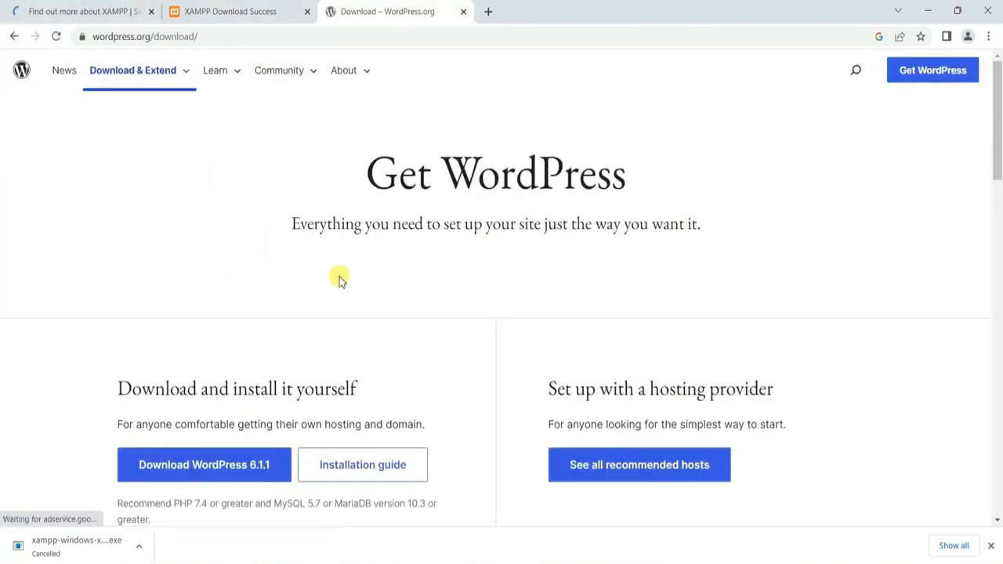
{"action": "scroll", "coordinate": [339, 280], "scroll_direction": "down", "scroll_amount": 2}
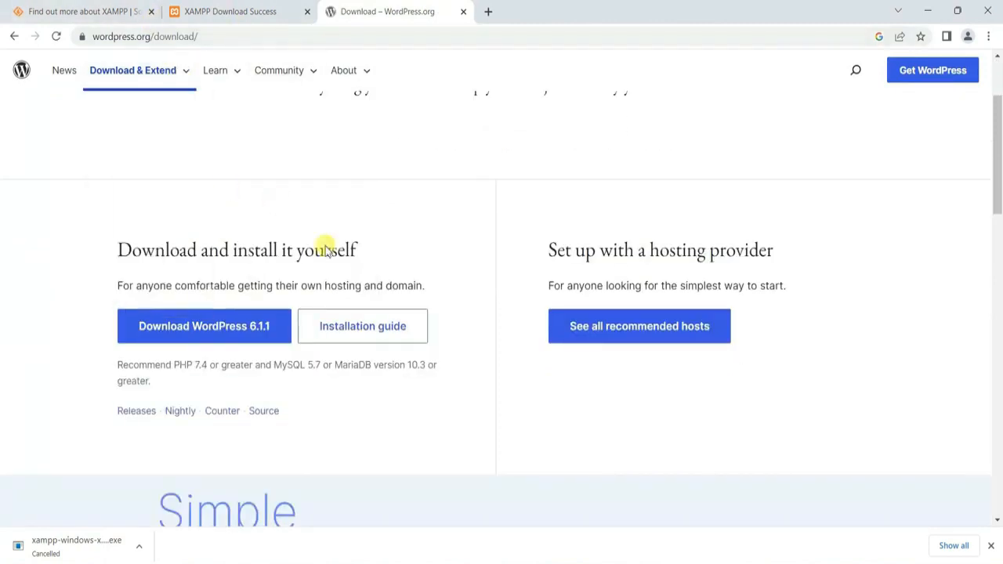
{"action": "scroll", "coordinate": [285, 287], "scroll_direction": "down", "scroll_amount": 1}
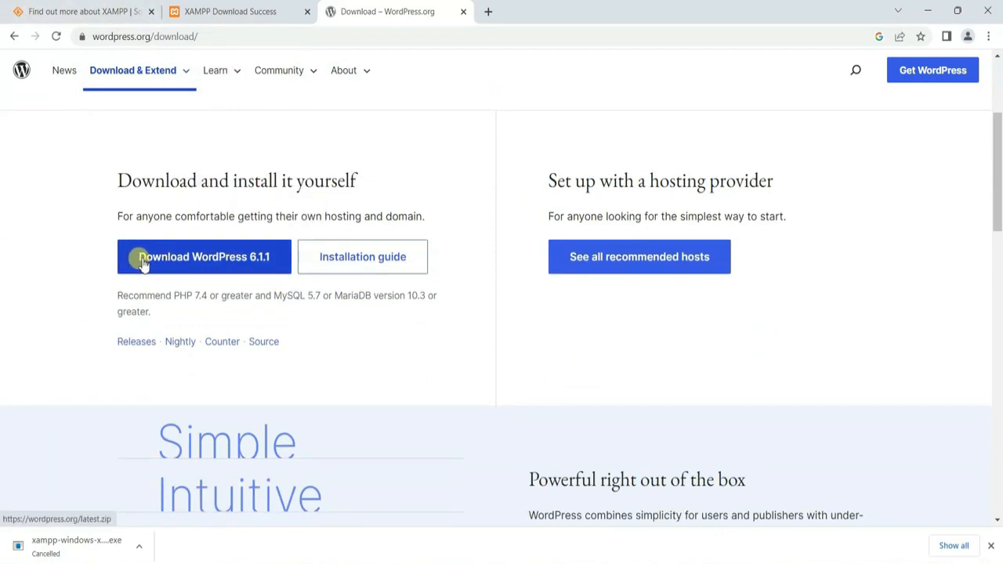
{"action": "left_click", "coordinate": [252, 261]}
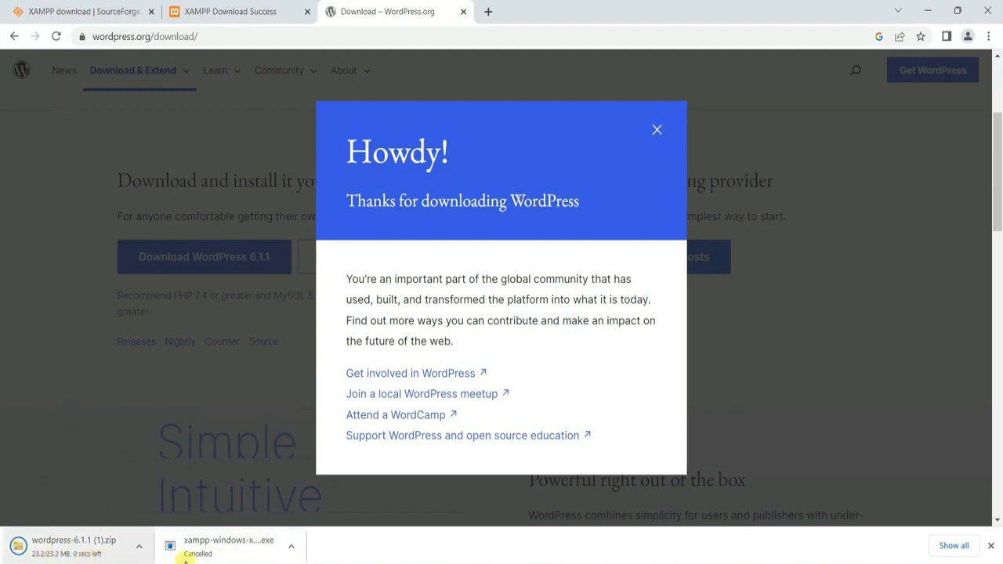
{"action": "left_click", "coordinate": [928, 10]}
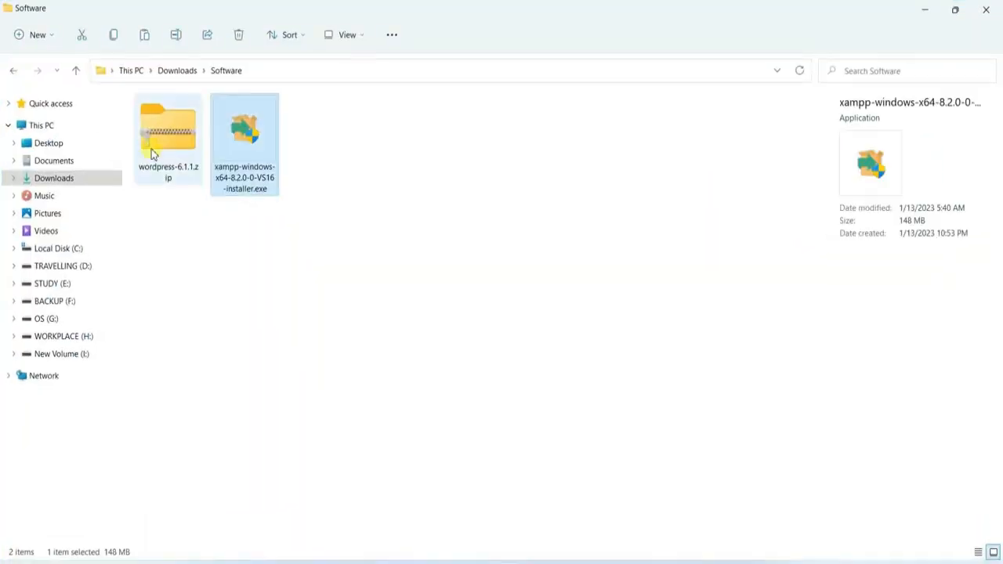
Step: Extract wordpress-6.1.1.zip, check the wordpress folder inside, and bring up XAMPP Control Panel
{"action": "left_click", "coordinate": [154, 149]}
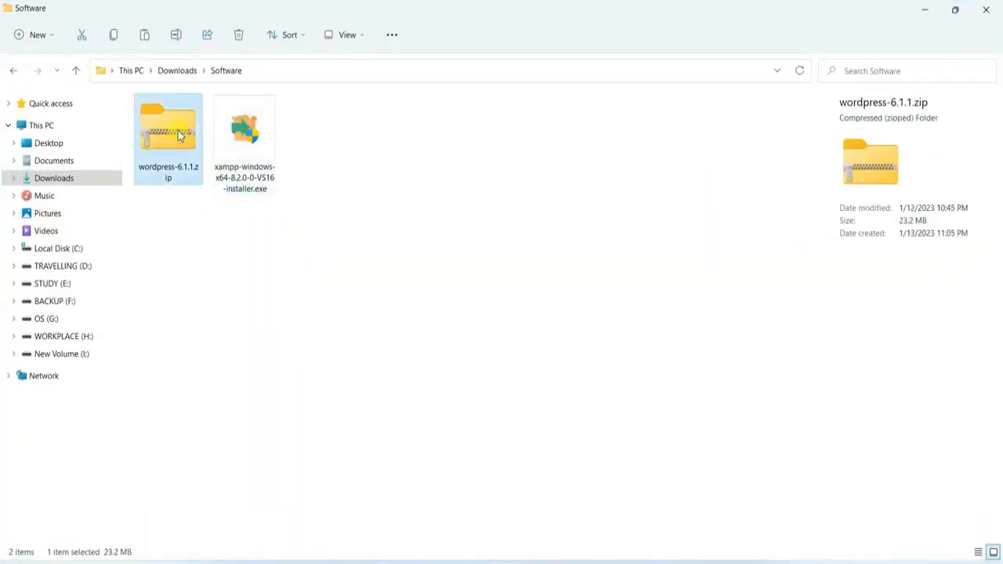
{"action": "right_click", "coordinate": [178, 135]}
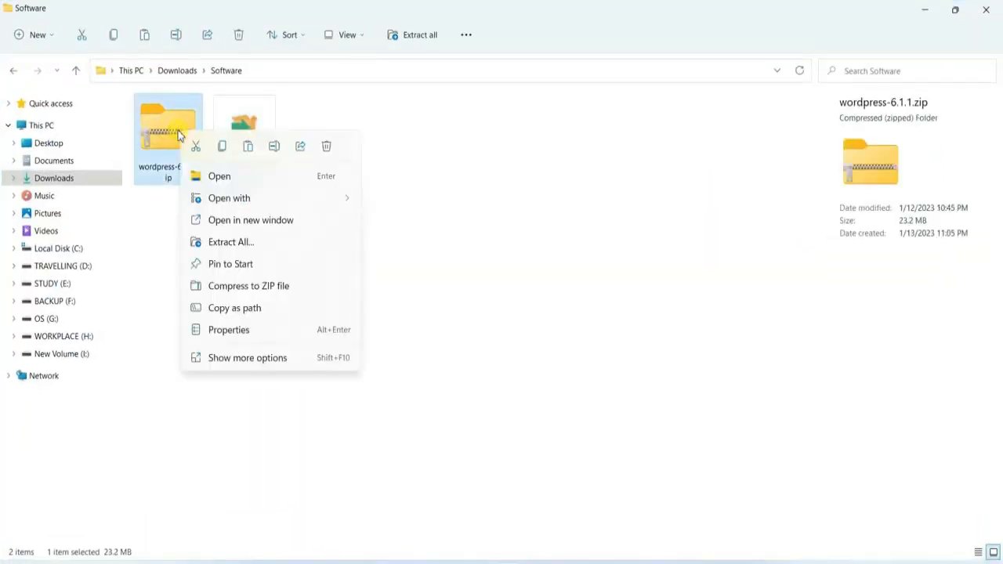
{"action": "left_click", "coordinate": [228, 244]}
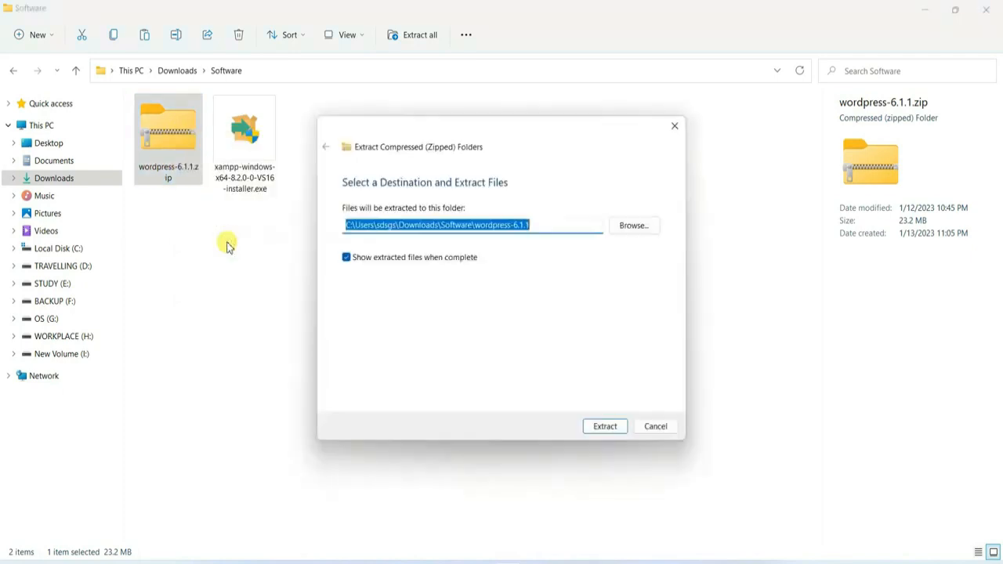
{"action": "left_click", "coordinate": [614, 427]}
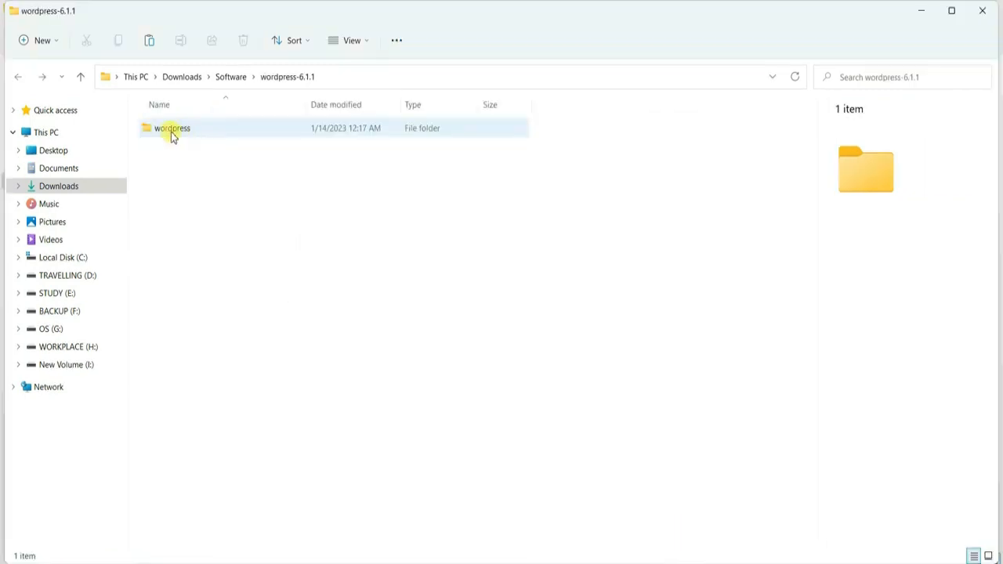
{"action": "double_click", "coordinate": [349, 129]}
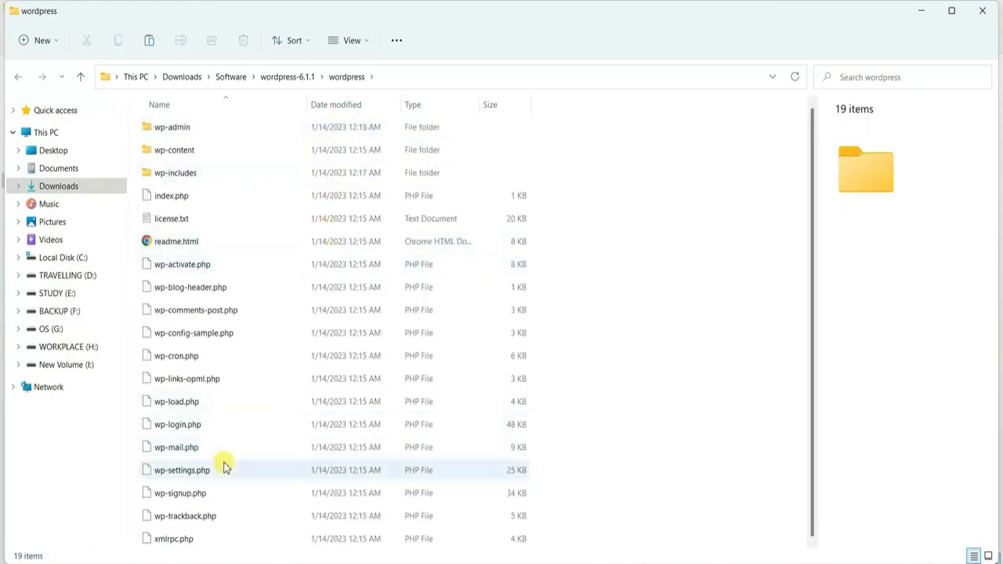
{"action": "left_click", "coordinate": [18, 77]}
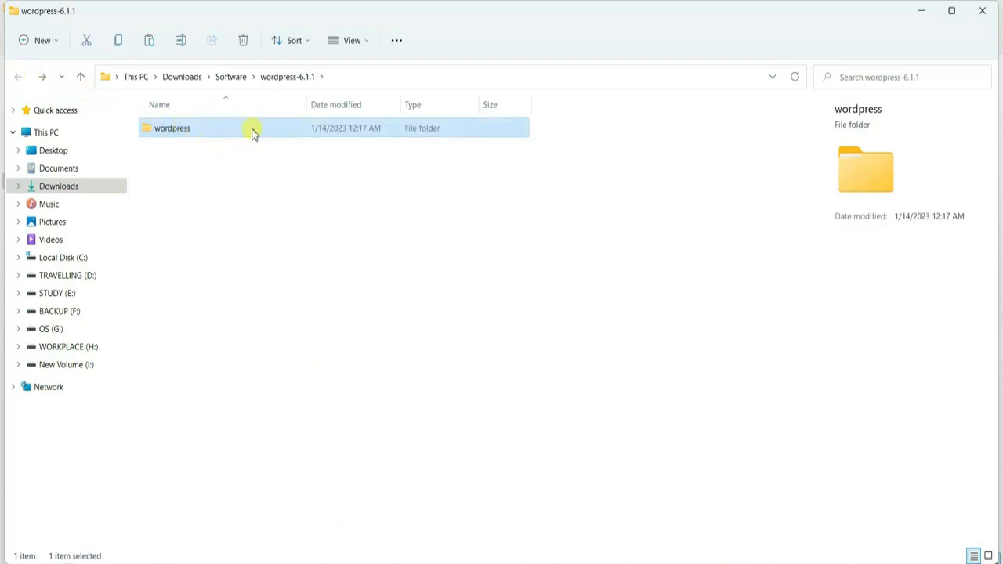
{"action": "left_click", "coordinate": [662, 562]}
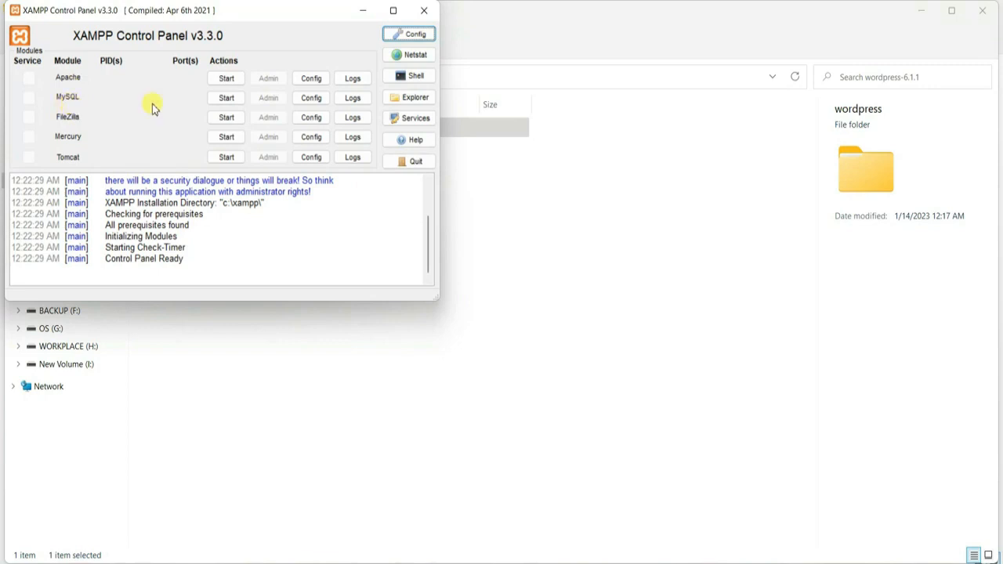
Step: Start the Apache and MySQL servers, then minimize the control panel
{"action": "left_click", "coordinate": [226, 78]}
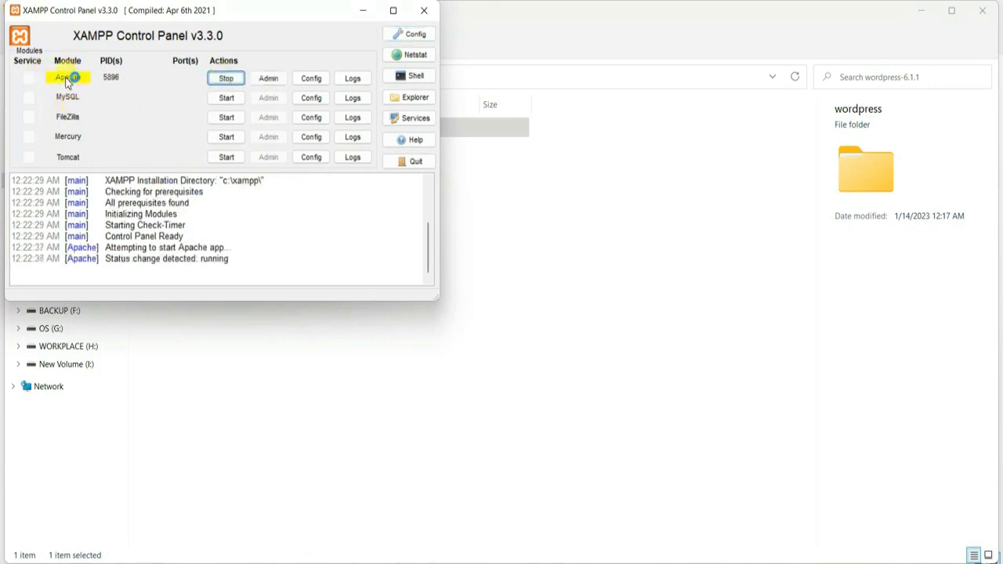
{"action": "left_click", "coordinate": [226, 98]}
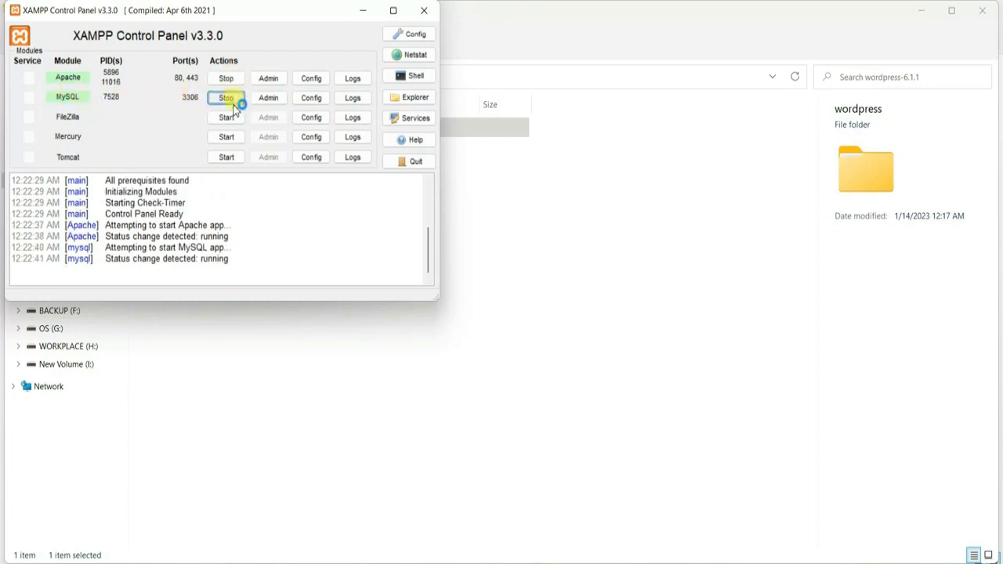
{"action": "left_click", "coordinate": [364, 11]}
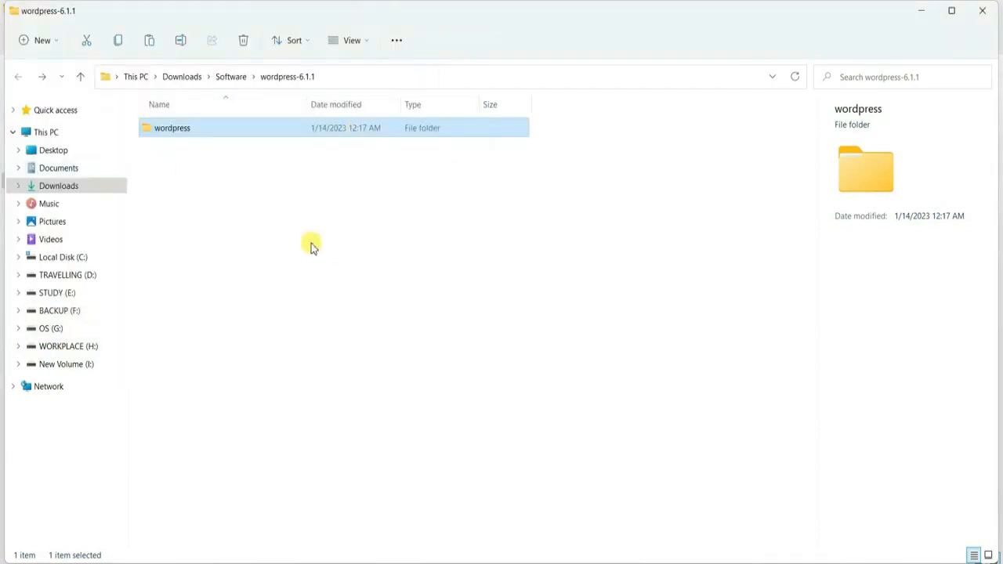
Step: Cut the wordpress folder and navigate to C:\xampp\htdocs
{"action": "right_click", "coordinate": [219, 135]}
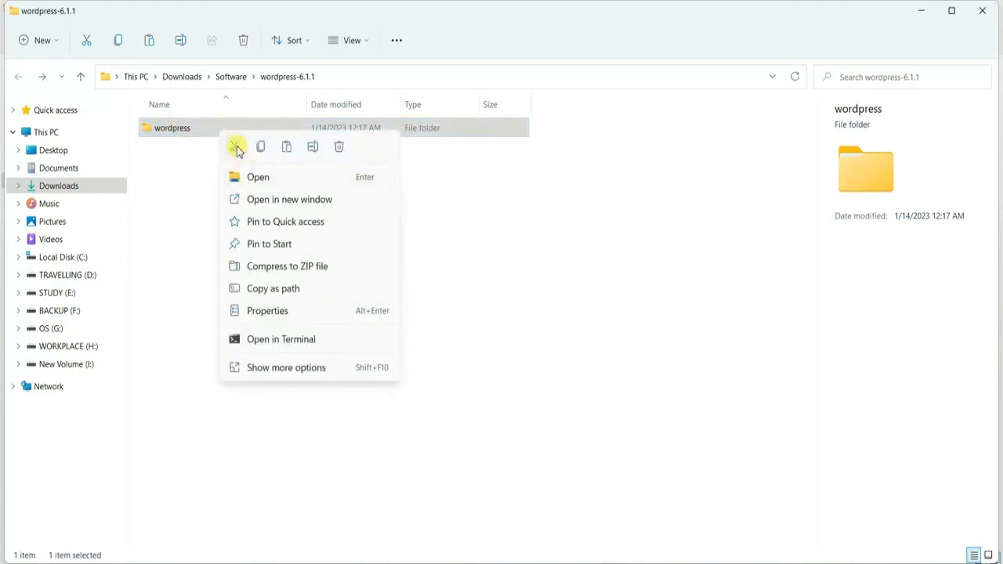
{"action": "left_click", "coordinate": [235, 148]}
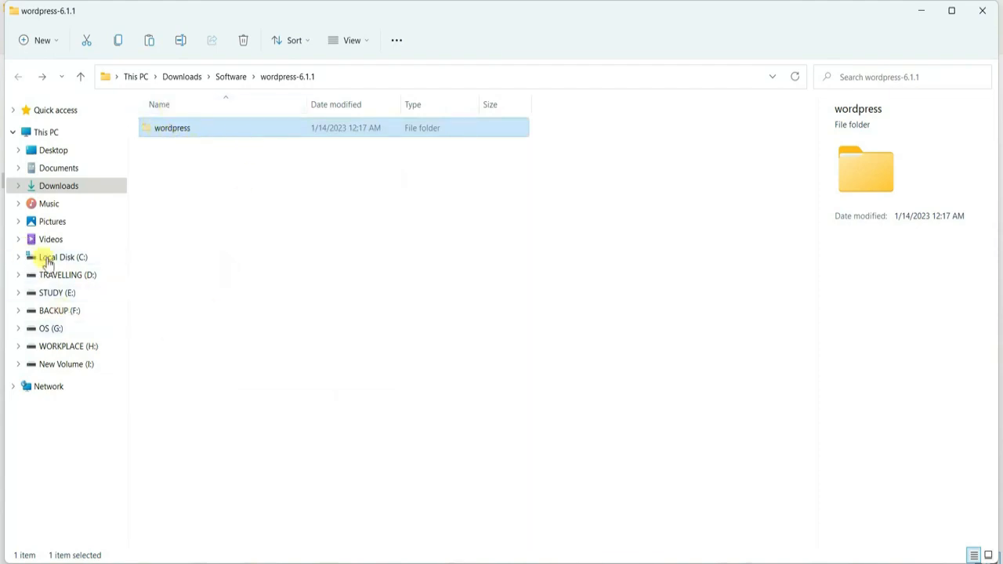
{"action": "left_click", "coordinate": [72, 262]}
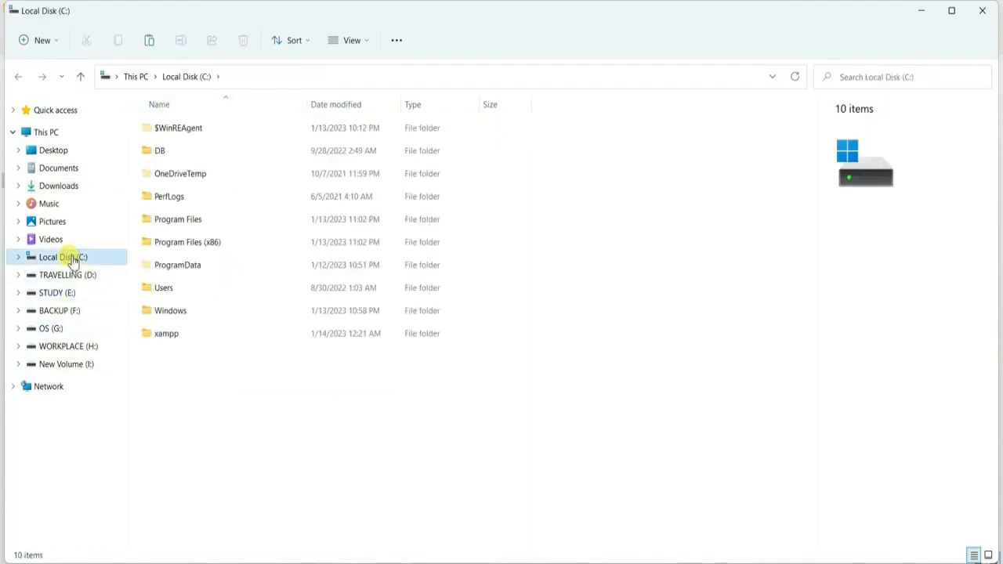
{"action": "left_click", "coordinate": [168, 336]}
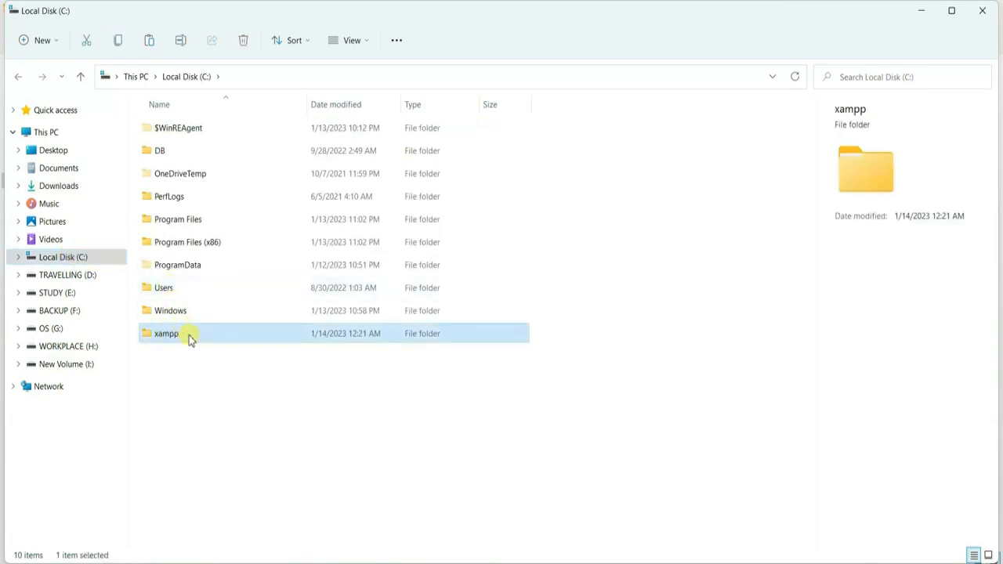
{"action": "double_click", "coordinate": [188, 338]}
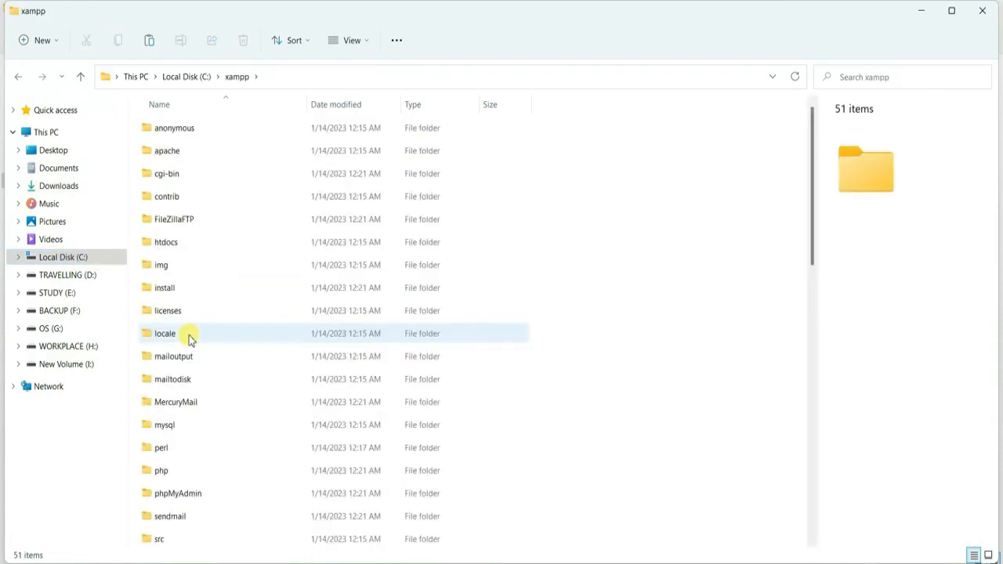
{"action": "left_click", "coordinate": [174, 247]}
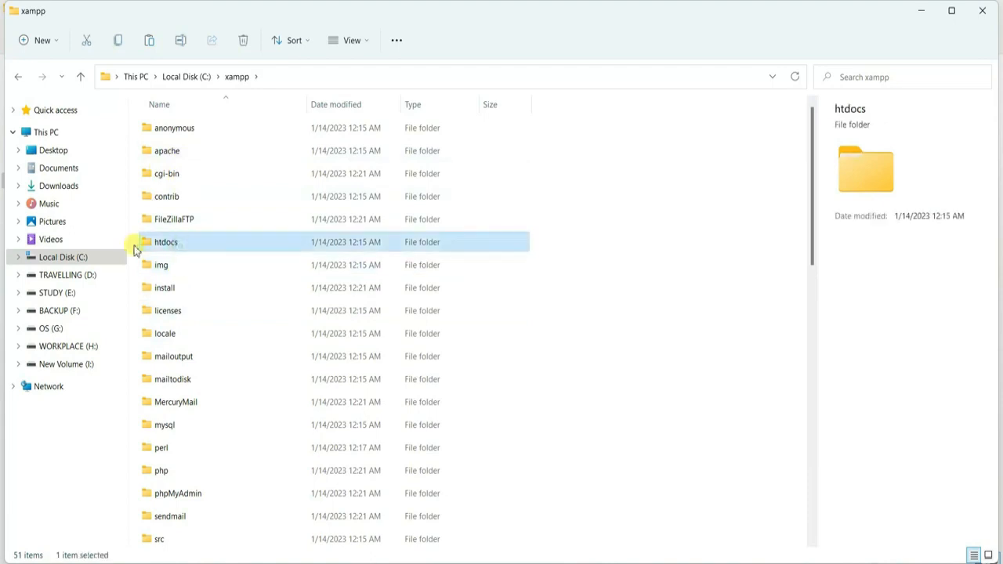
{"action": "double_click", "coordinate": [182, 246]}
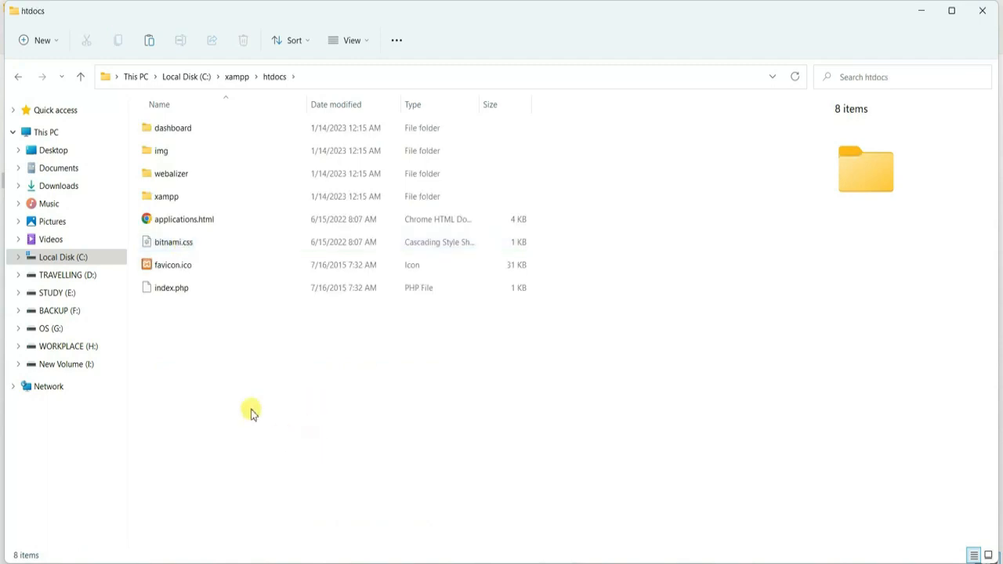
Step: Paste the wordpress folder into htdocs, verify it, and minimize both Explorer windows
{"action": "right_click", "coordinate": [248, 315]}
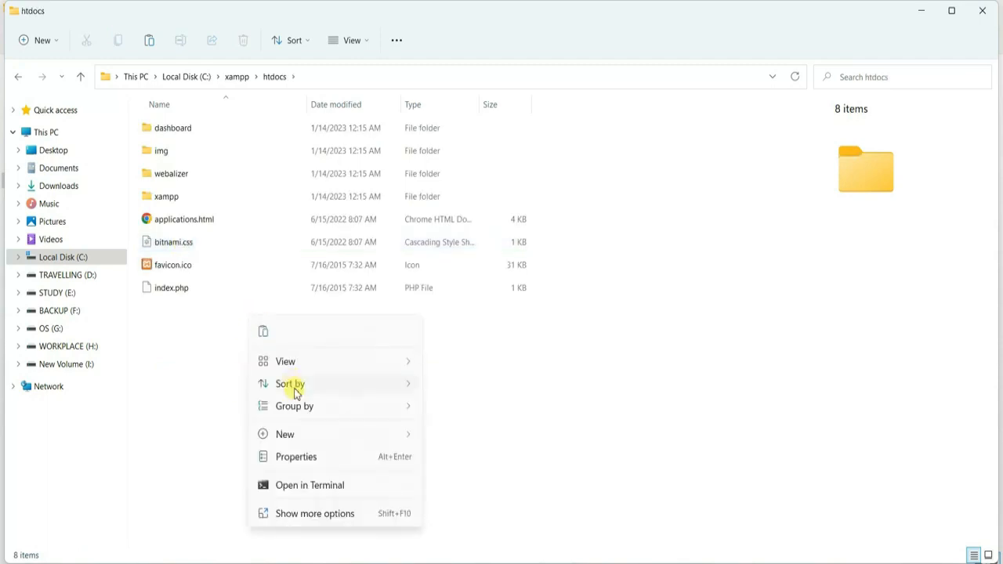
{"action": "left_click", "coordinate": [261, 332]}
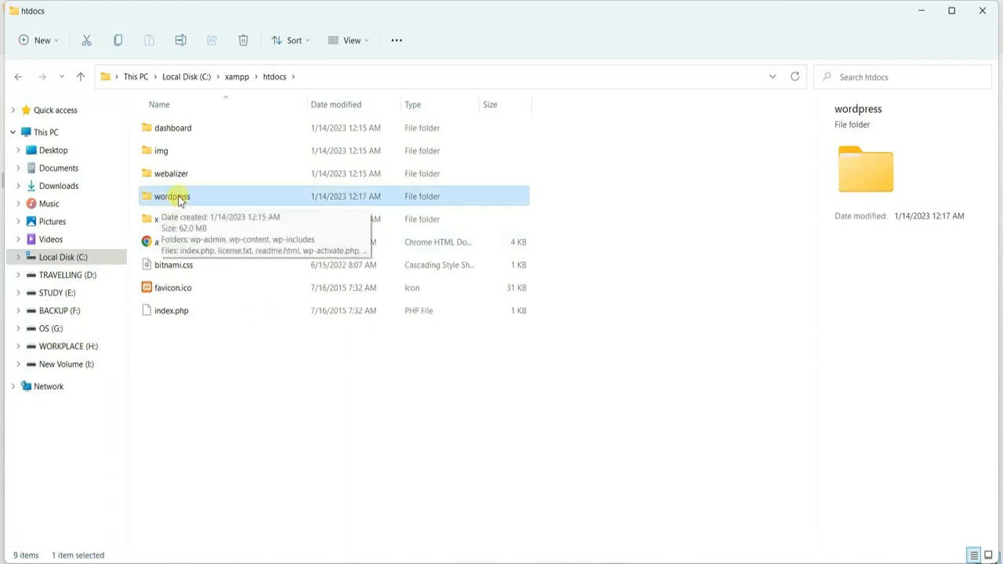
{"action": "double_click", "coordinate": [179, 200]}
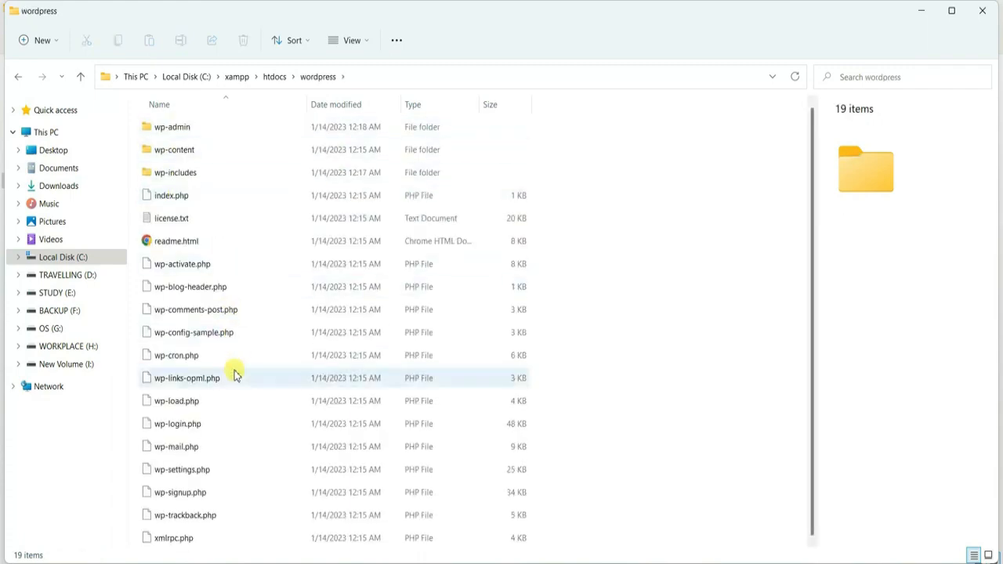
{"action": "left_click", "coordinate": [274, 76]}
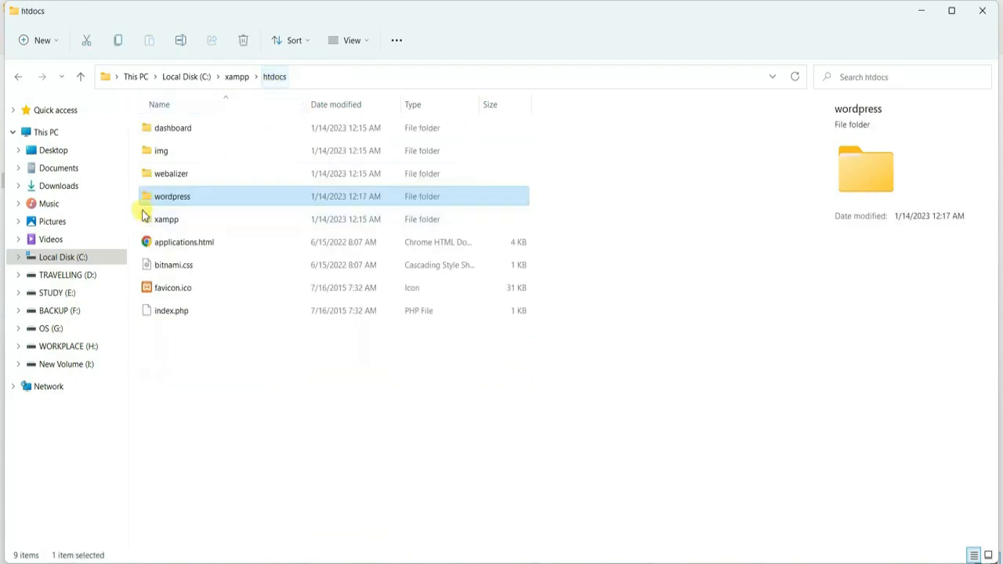
{"action": "left_click", "coordinate": [931, 15]}
{"action": "left_click", "coordinate": [930, 14]}
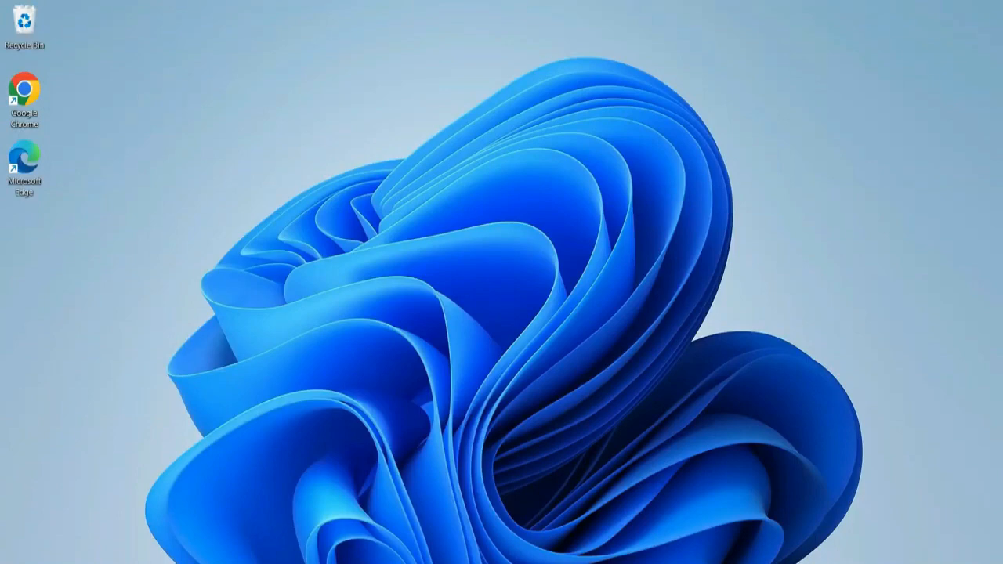
Step: Return to XAMPP and launch phpMyAdmin from MySQL's Admin button
{"action": "key", "text": "alt+Tab"}
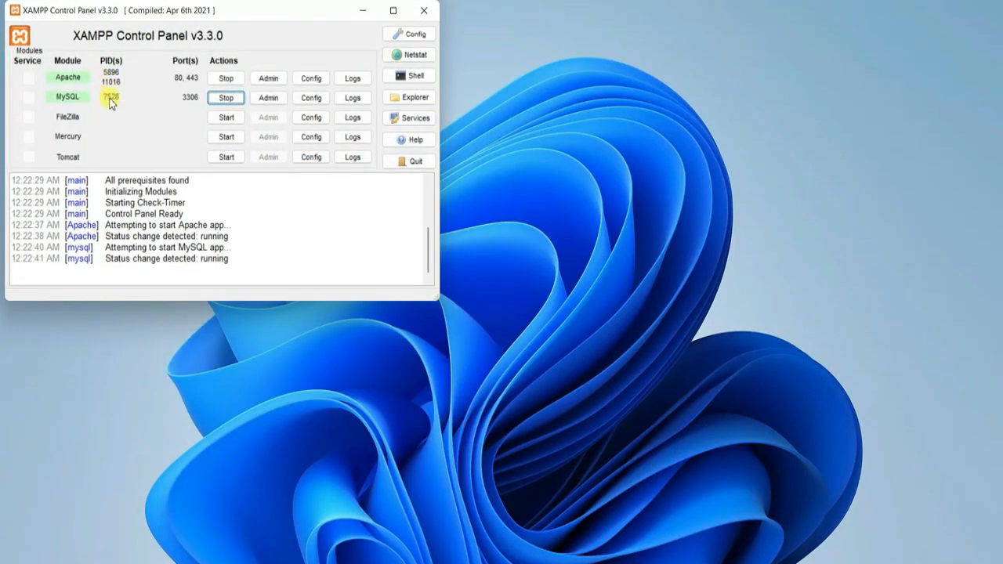
{"action": "left_click", "coordinate": [270, 99]}
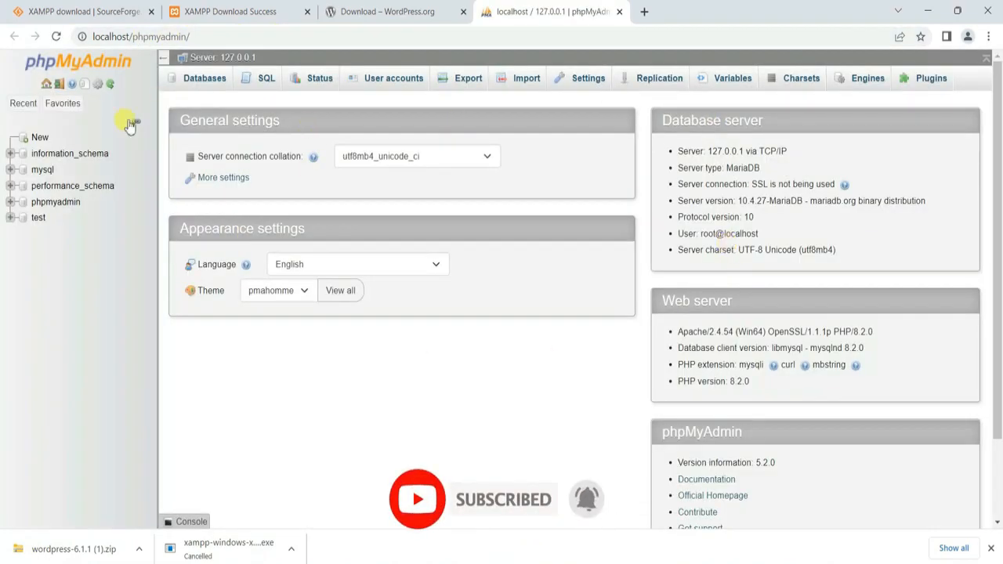
Step: Create a database named 'wordpress' with utf8mb4_general_ci collation
{"action": "left_click", "coordinate": [40, 139]}
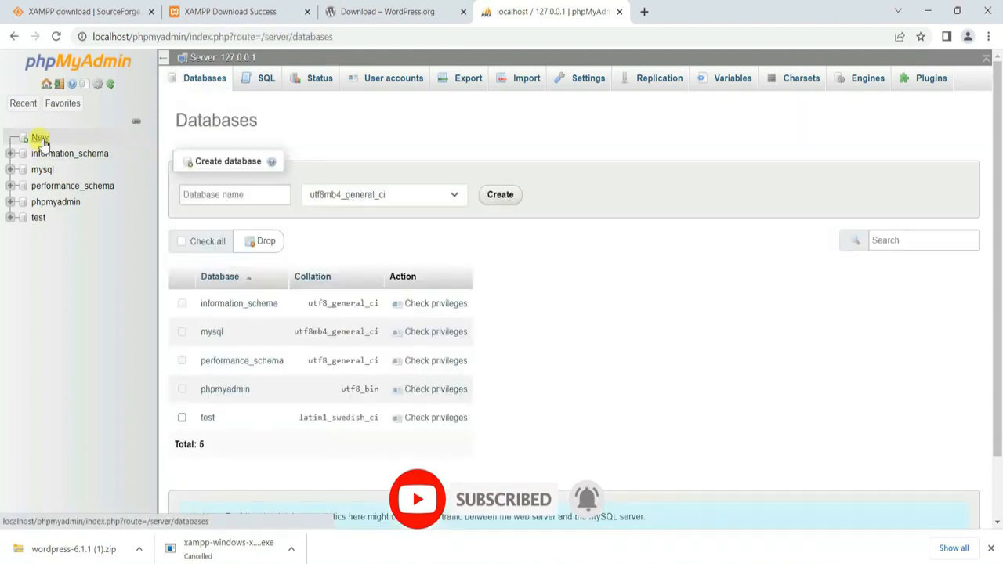
{"action": "left_click", "coordinate": [249, 200]}
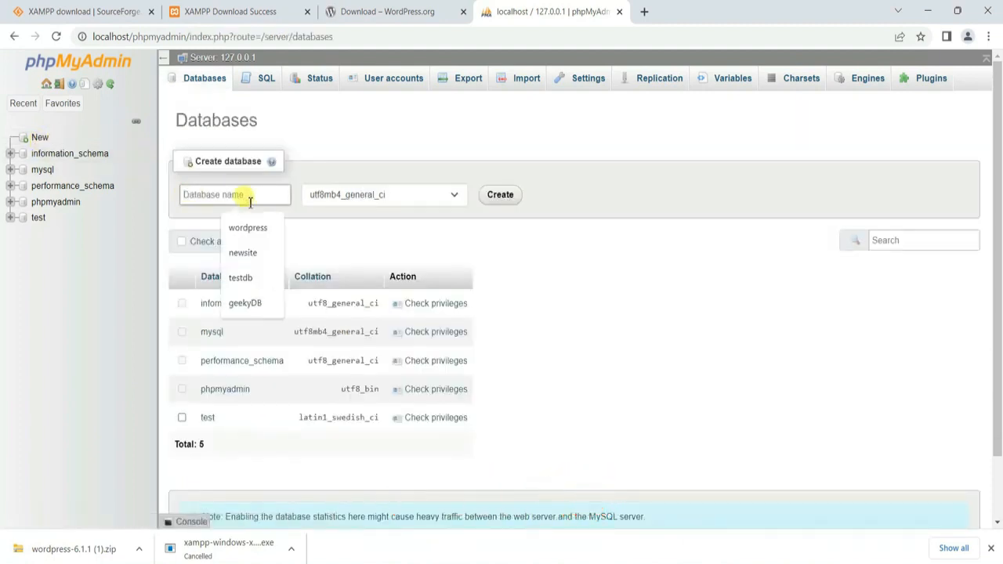
{"action": "type", "text": "wordpress"}
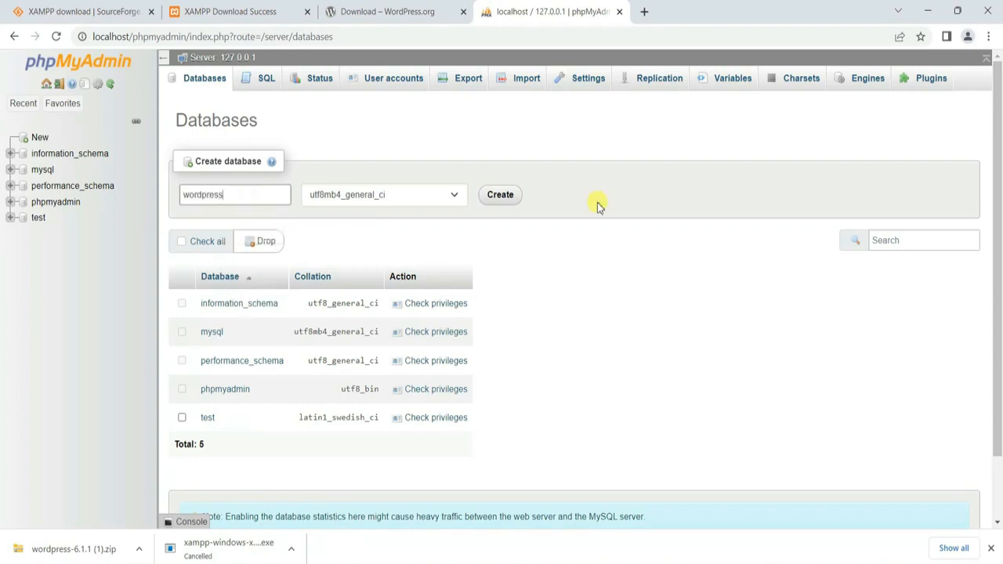
{"action": "left_click", "coordinate": [501, 195]}
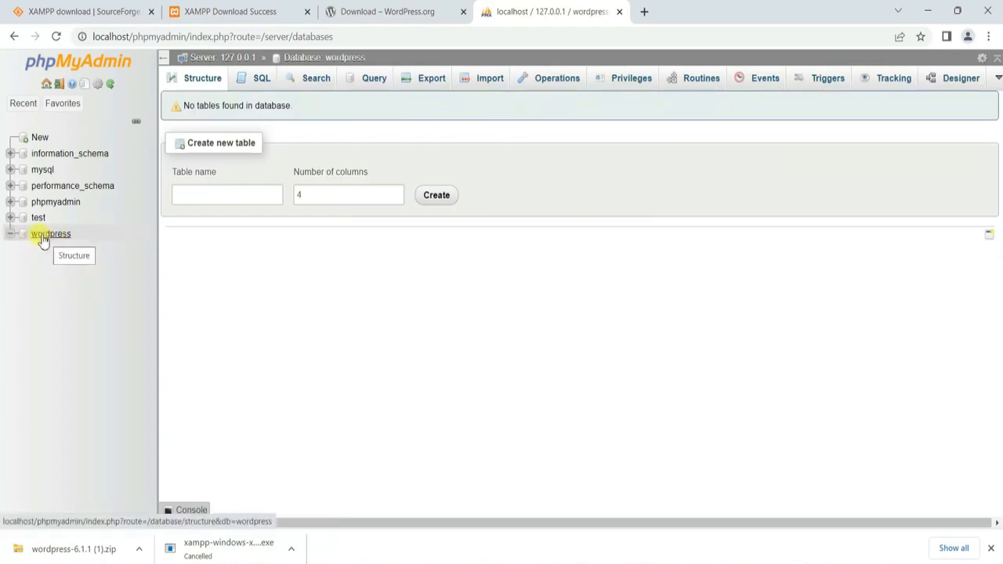
{"action": "left_click", "coordinate": [643, 12]}
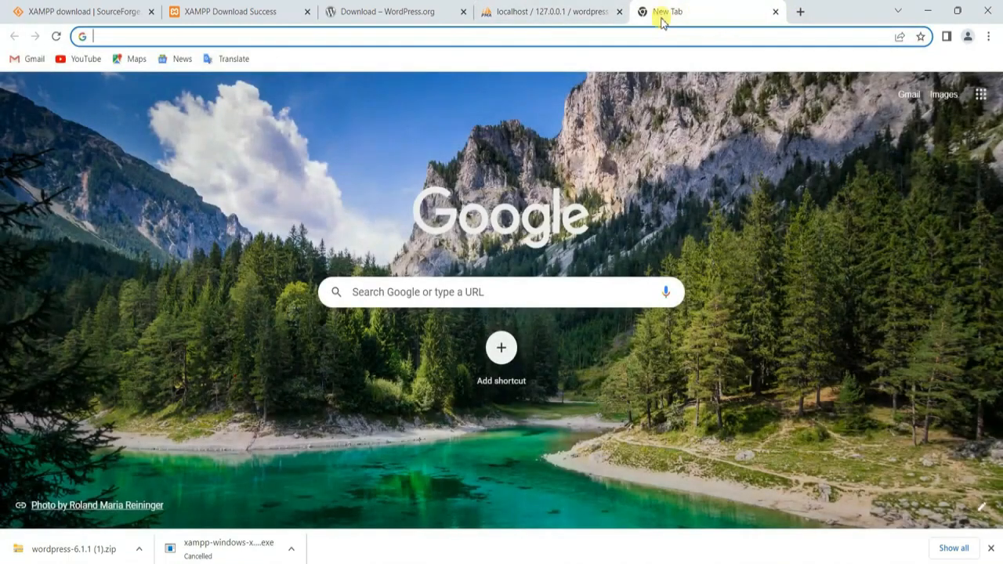
Step: Load localhost/wordpress and continue setup in English (United States) to the database details form
{"action": "type", "text": "loc"}
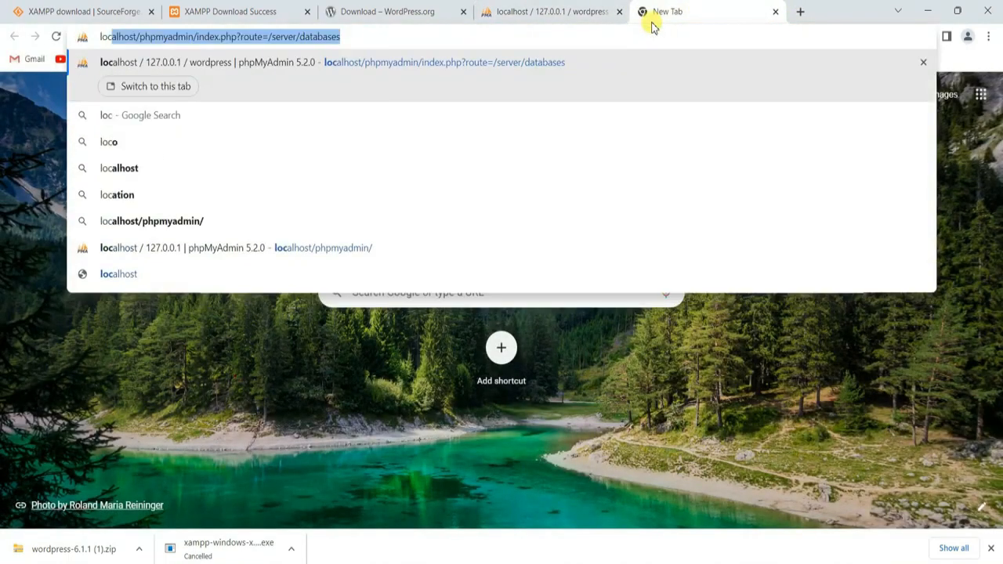
{"action": "type", "text": "alhost"}
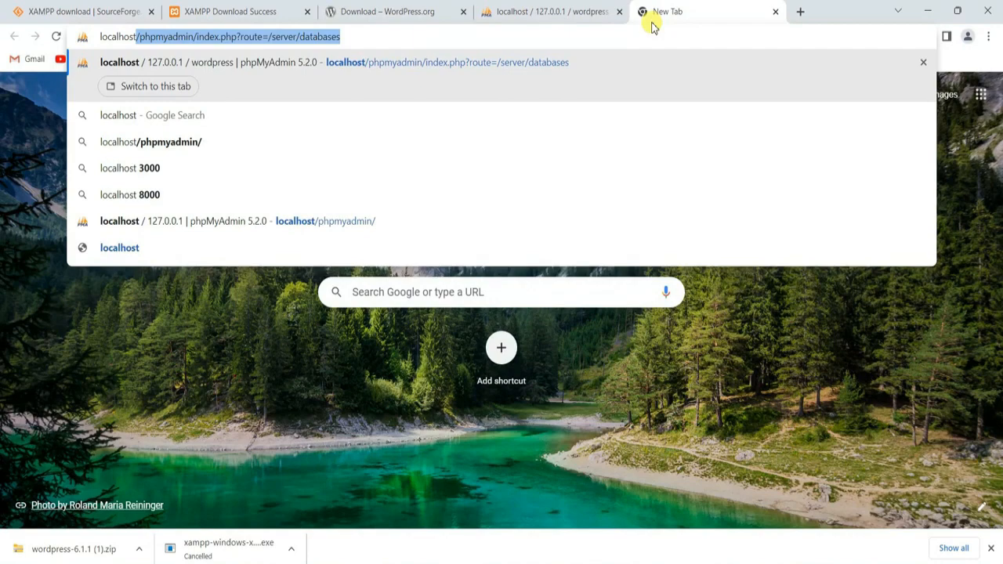
{"action": "type", "text": "/wordpress"}
{"action": "key", "text": "Return"}
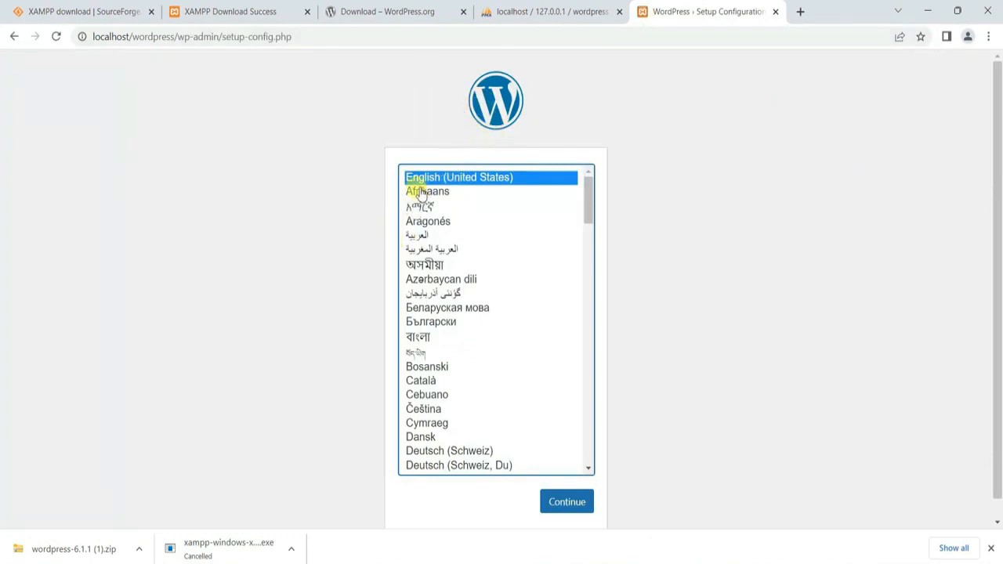
{"action": "left_click", "coordinate": [588, 505]}
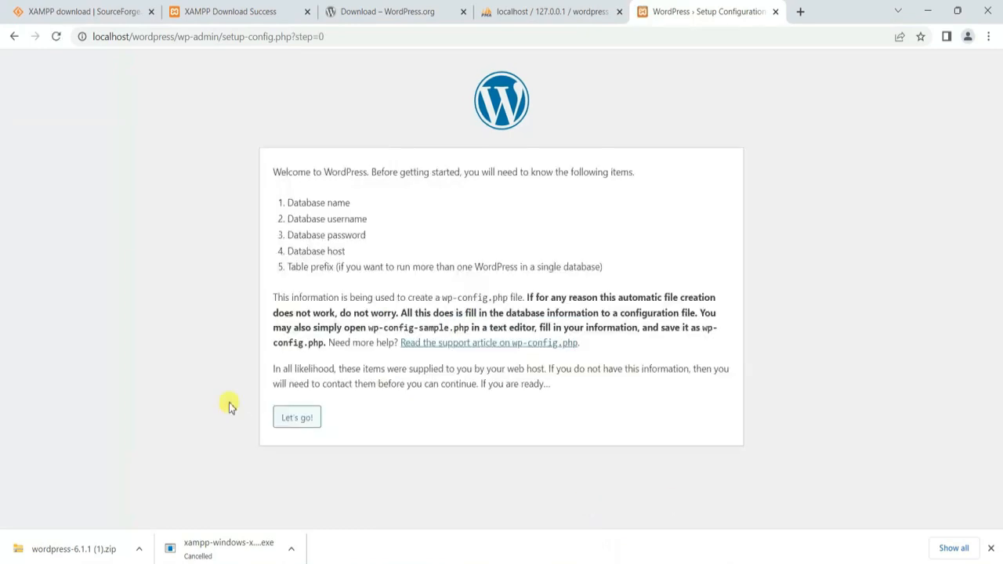
{"action": "left_click", "coordinate": [295, 420]}
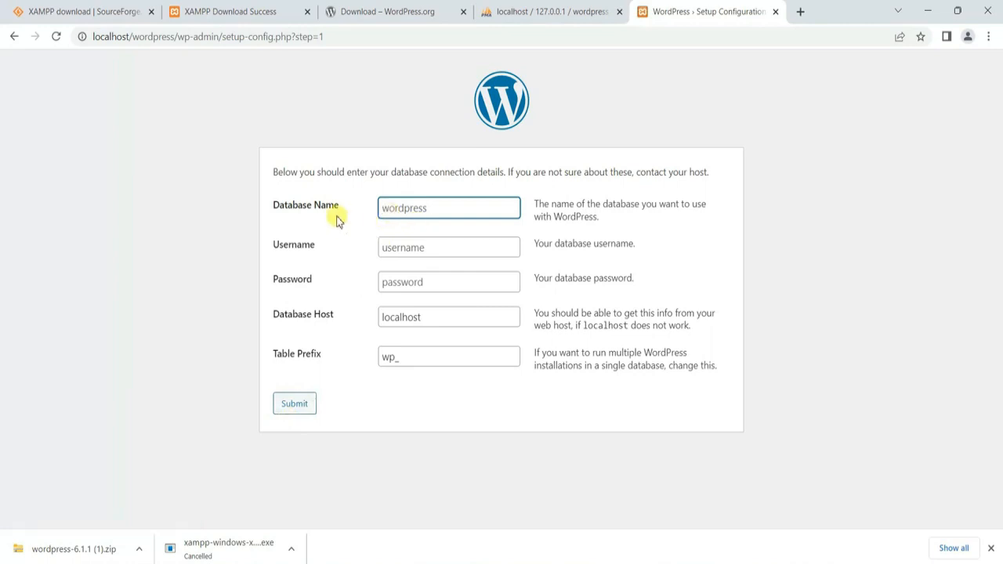
Step: Enter database name wordpress and username root, then submit the connection details
{"action": "left_click", "coordinate": [577, 9]}
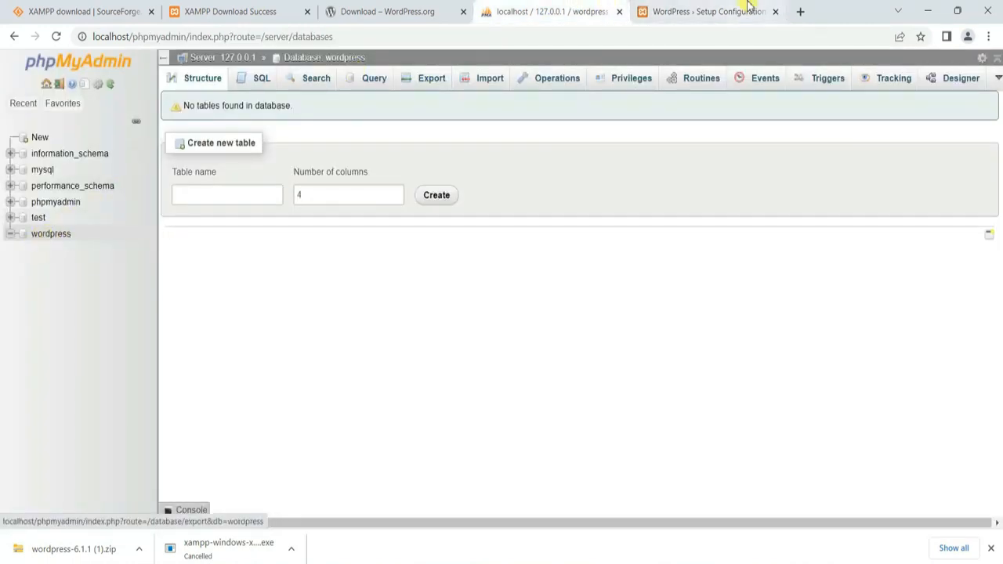
{"action": "left_click", "coordinate": [709, 11]}
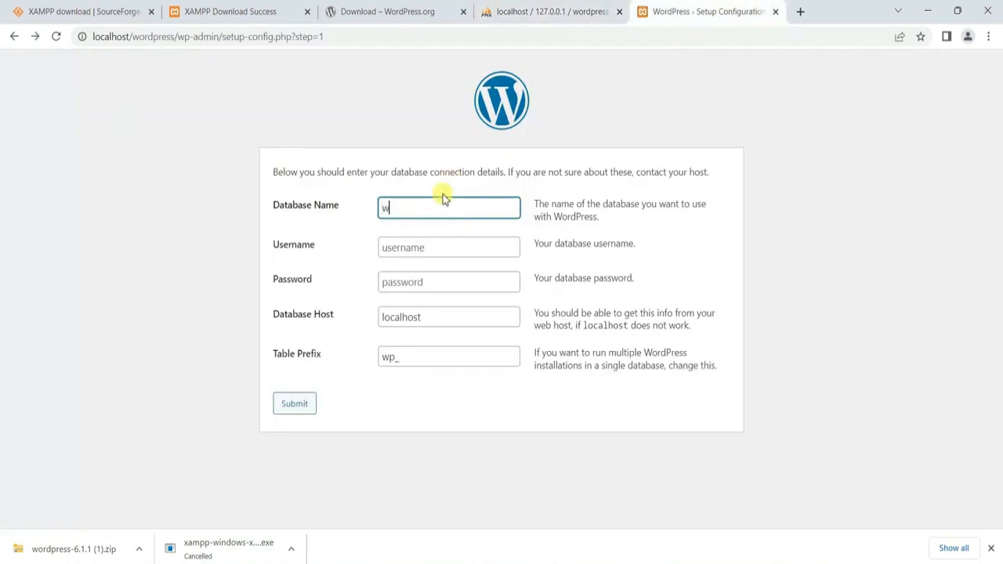
{"action": "type", "text": "ss"}
{"action": "left_click", "coordinate": [397, 250]}
{"action": "type", "text": "root"}
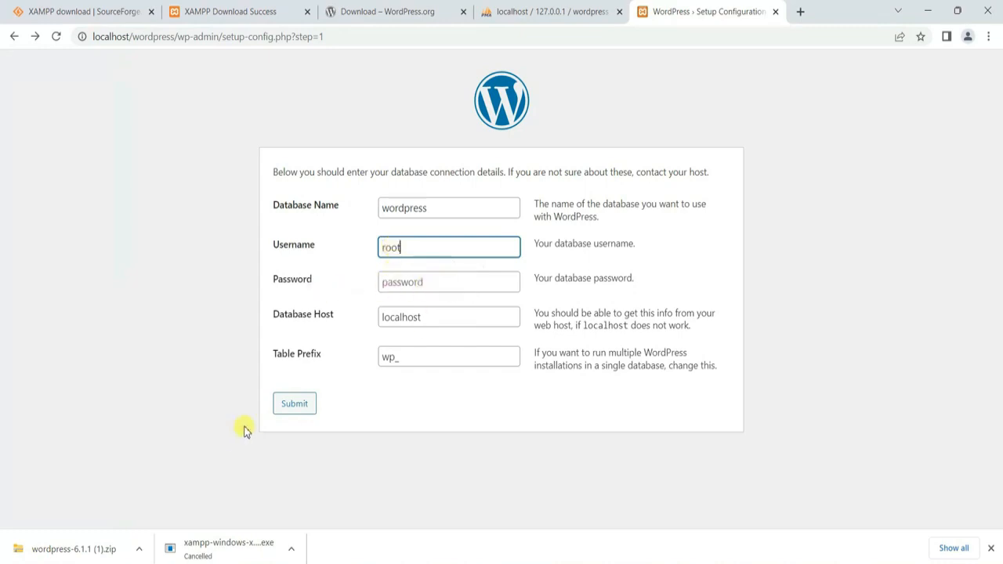
{"action": "left_click", "coordinate": [289, 406]}
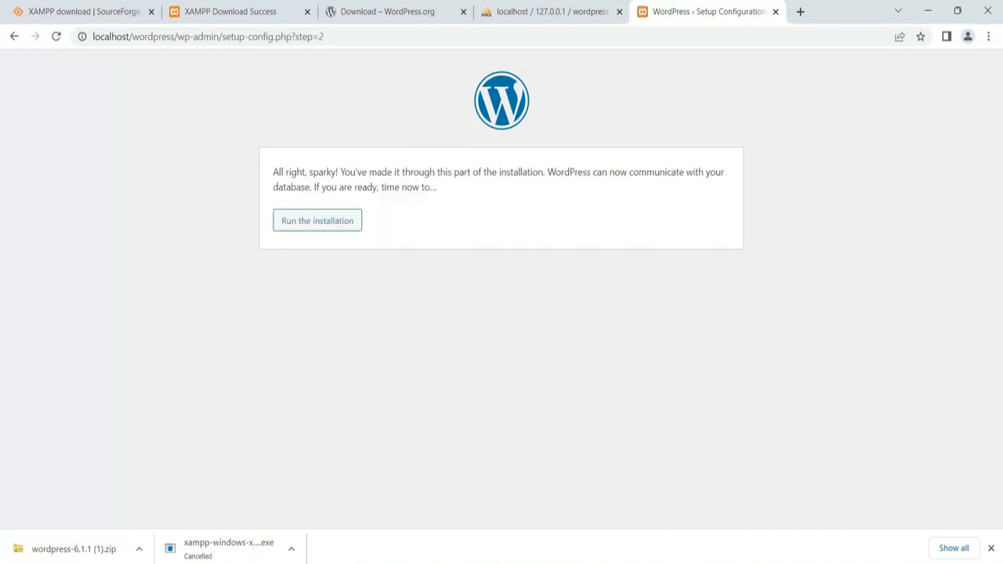
Step: Run the installation with site title 'geeky script', admin username root, and a confirmed weak password
{"action": "left_click", "coordinate": [309, 223]}
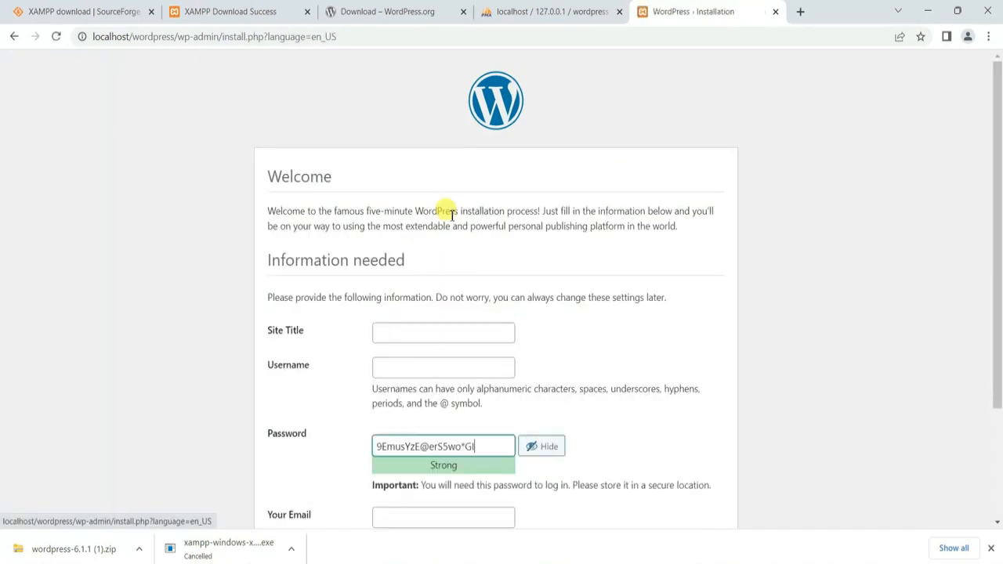
{"action": "scroll", "coordinate": [463, 240], "scroll_direction": "down", "scroll_amount": 2}
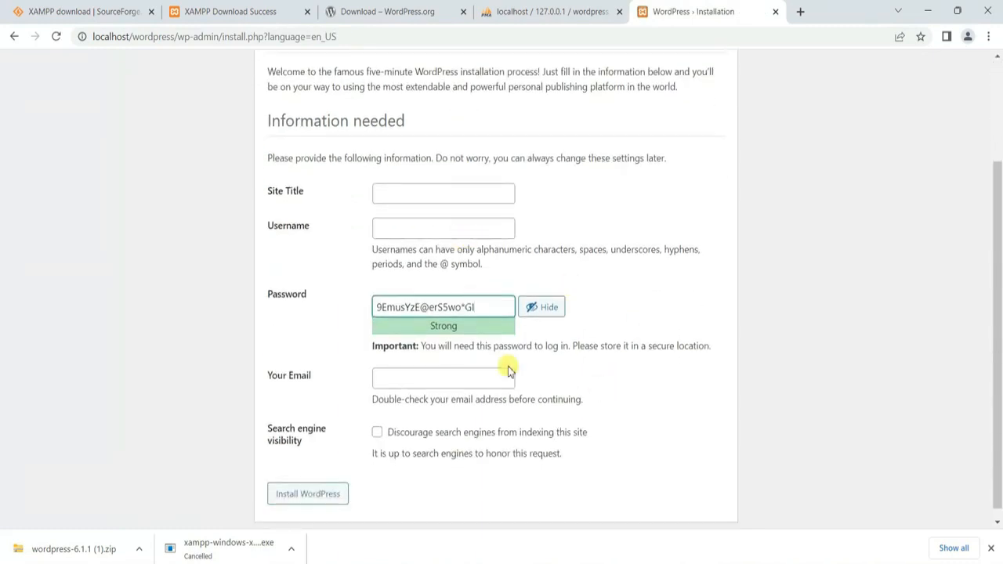
{"action": "left_click", "coordinate": [419, 189]}
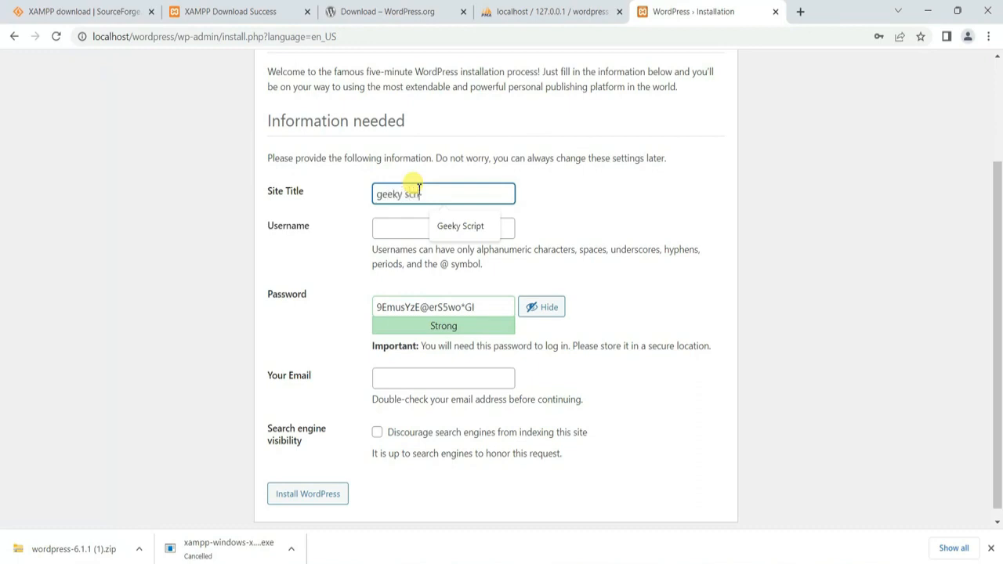
{"action": "left_click", "coordinate": [413, 228]}
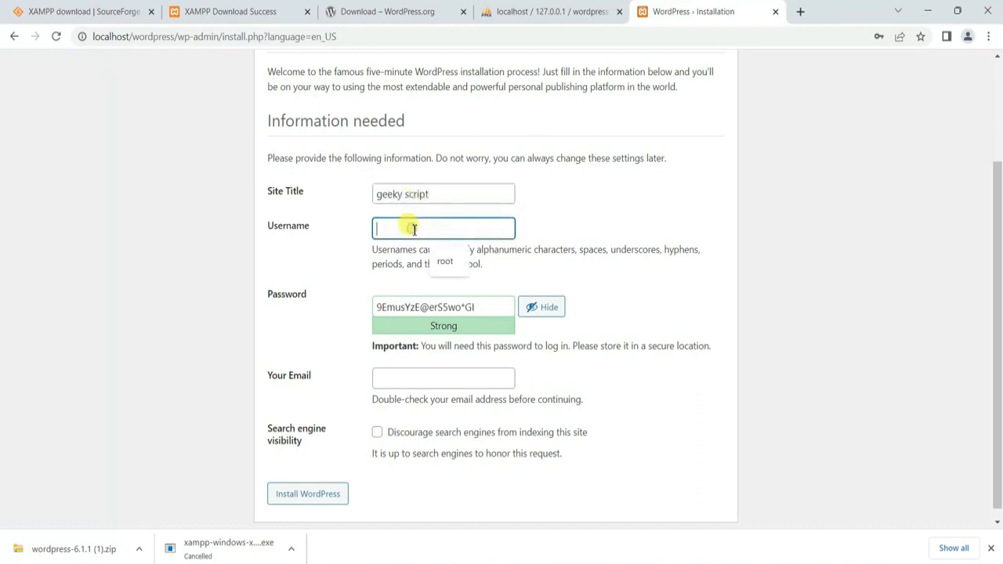
{"action": "type", "text": "root"}
{"action": "left_click_drag", "start_coordinate": [480, 308], "coordinate": [319, 299]}
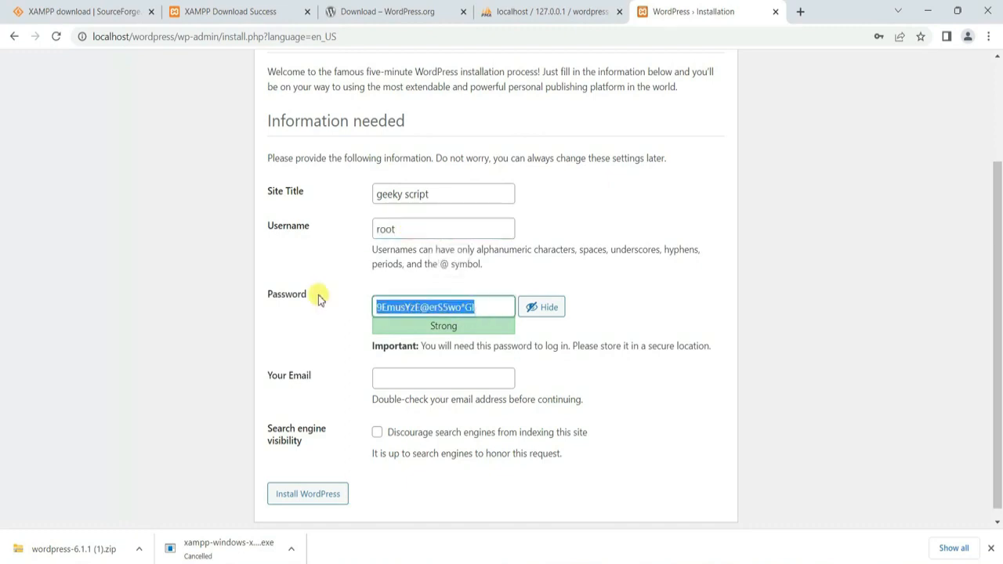
{"action": "type", "text": "root"}
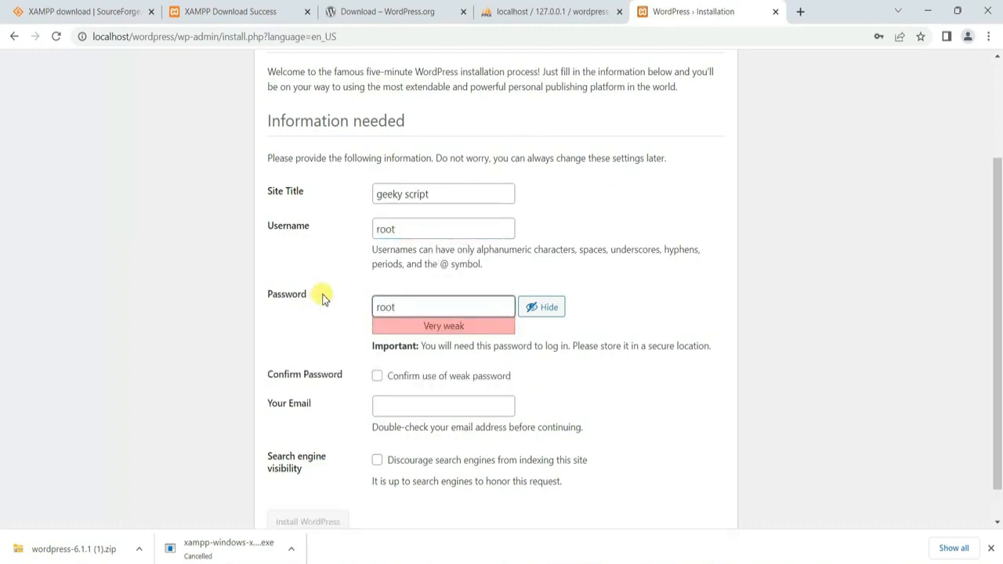
{"action": "left_click", "coordinate": [376, 375]}
Step: Fill in the admin e-mail, discourage search engine indexing, and install WordPress
{"action": "scroll", "coordinate": [383, 353], "scroll_direction": "down", "scroll_amount": 1}
{"action": "left_click", "coordinate": [392, 365]}
{"action": "left_click", "coordinate": [460, 397]}
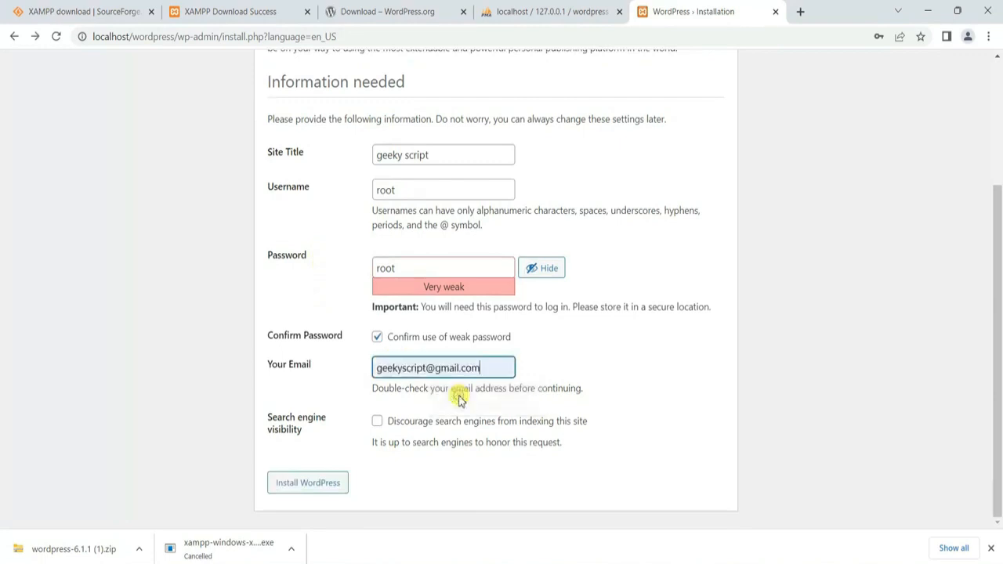
{"action": "left_click", "coordinate": [382, 422]}
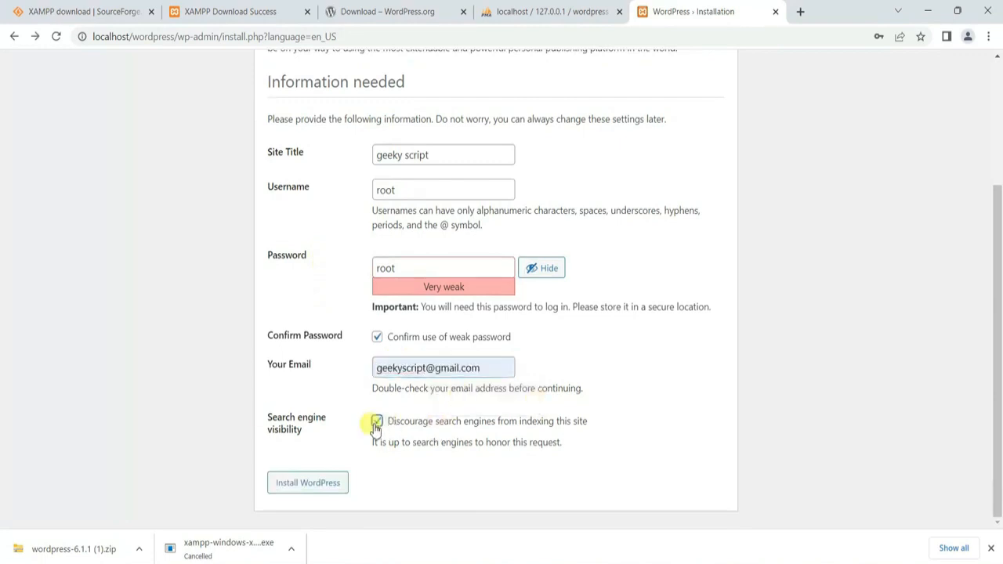
{"action": "left_click", "coordinate": [310, 483]}
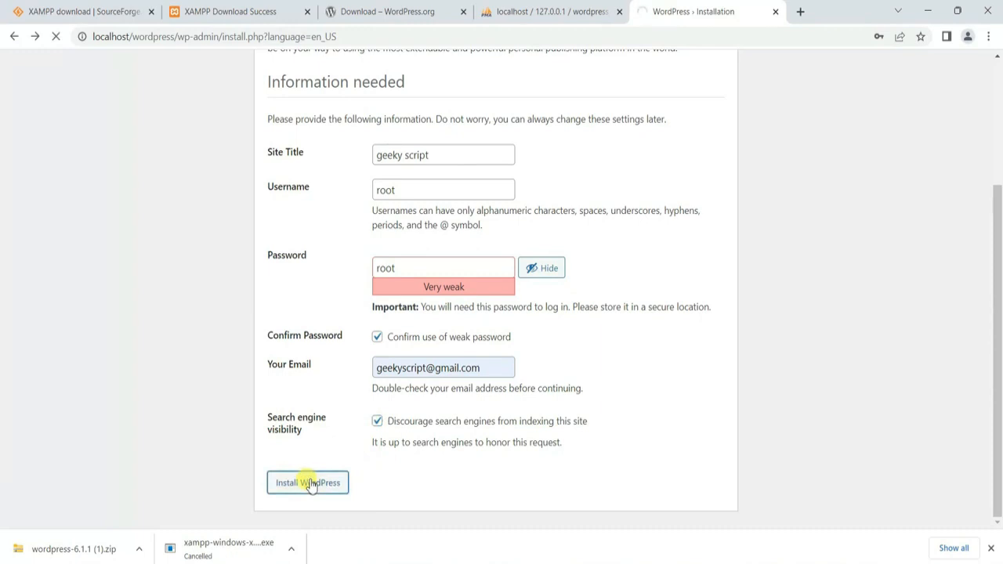
{"action": "scroll", "coordinate": [501, 418], "scroll_direction": "up", "scroll_amount": 2}
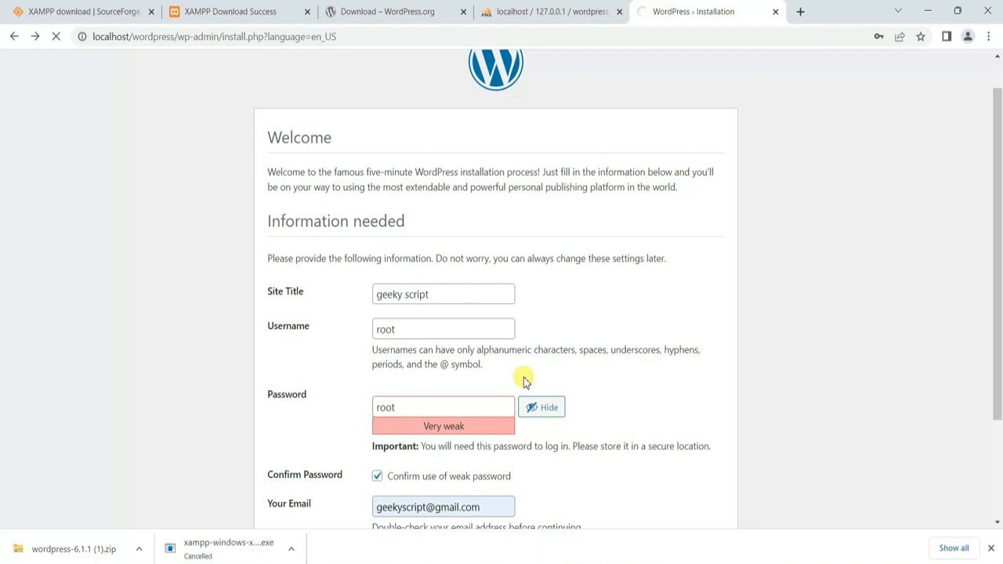
{"action": "scroll", "coordinate": [523, 380], "scroll_direction": "down", "scroll_amount": 1}
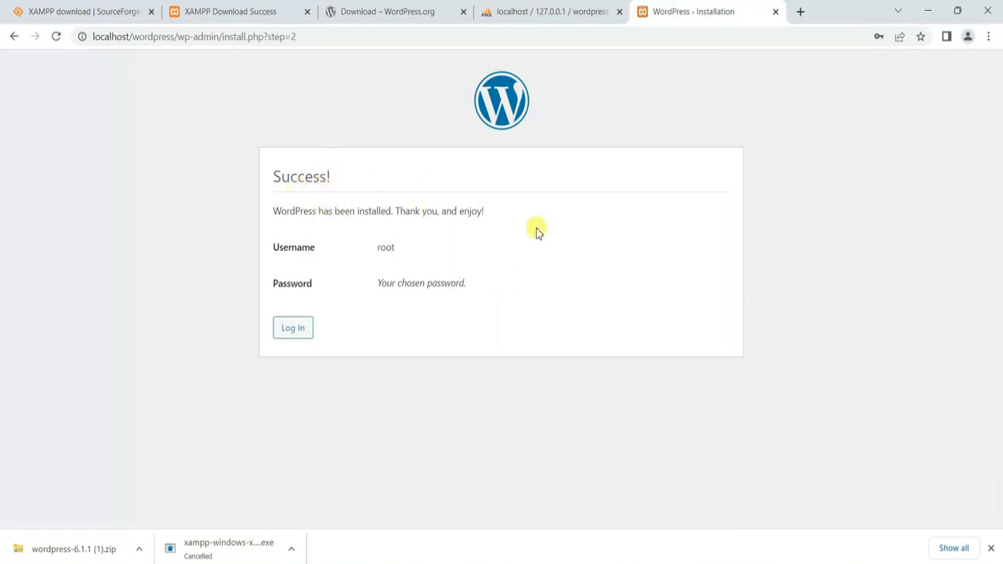
Step: Log in with username root and the admin password to reach the Dashboard
{"action": "left_click", "coordinate": [292, 328]}
{"action": "type", "text": "root"}
{"action": "key", "text": "Tab"}
{"action": "type", "text": "••••"}
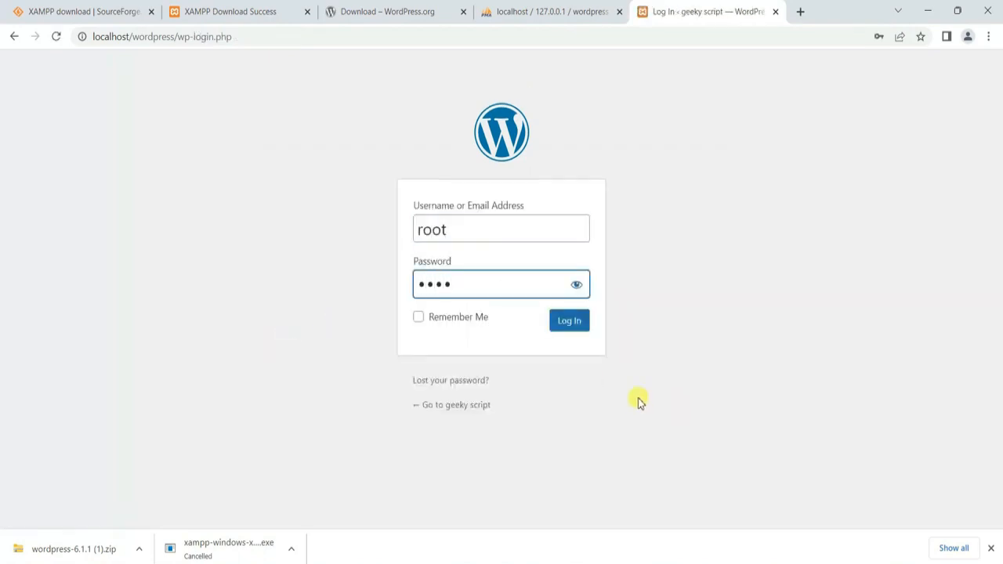
{"action": "left_click", "coordinate": [557, 327]}
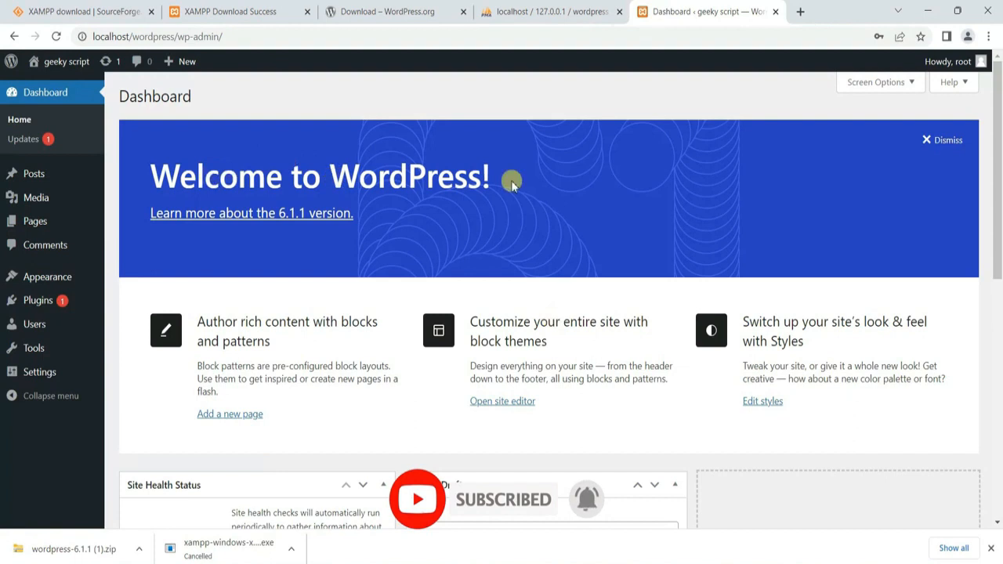
Step: Open Visit Site from the admin bar's site-name menu in a new tab and switch to it
{"action": "mouse_move", "coordinate": [54, 65]}
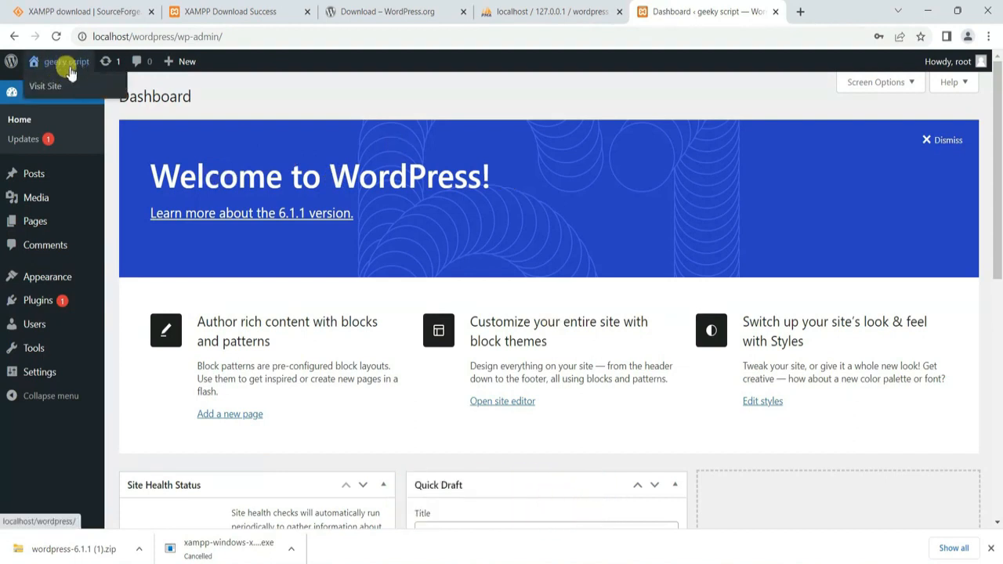
{"action": "middle_click", "coordinate": [53, 83]}
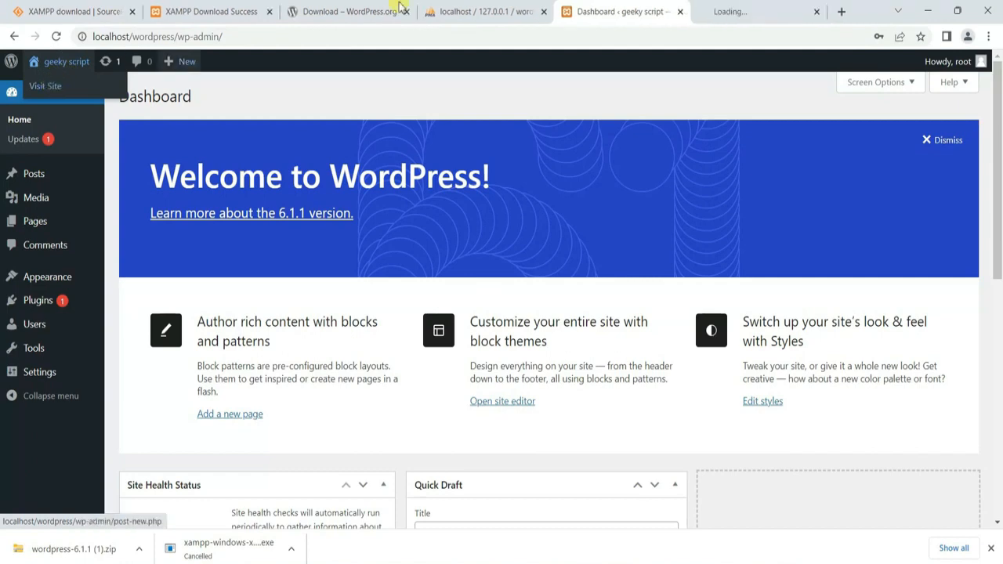
{"action": "left_click", "coordinate": [760, 8]}
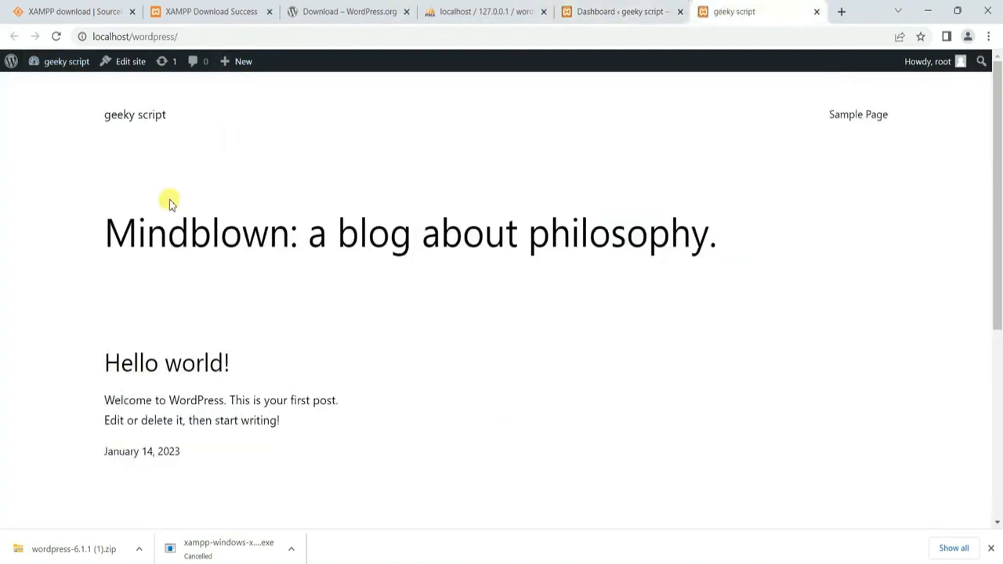
Step: Browse the front page with its Hello world! post and briefly highlight the geeky script title
{"action": "scroll", "coordinate": [227, 231], "scroll_direction": "down", "scroll_amount": 4}
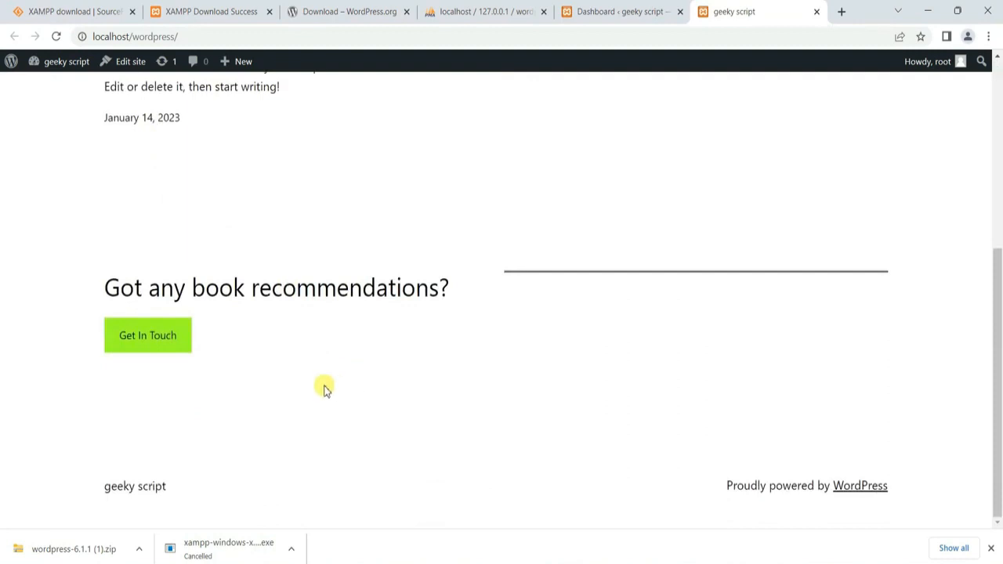
{"action": "scroll", "coordinate": [326, 389], "scroll_direction": "up", "scroll_amount": 1}
{"action": "scroll", "coordinate": [326, 388], "scroll_direction": "up", "scroll_amount": 4}
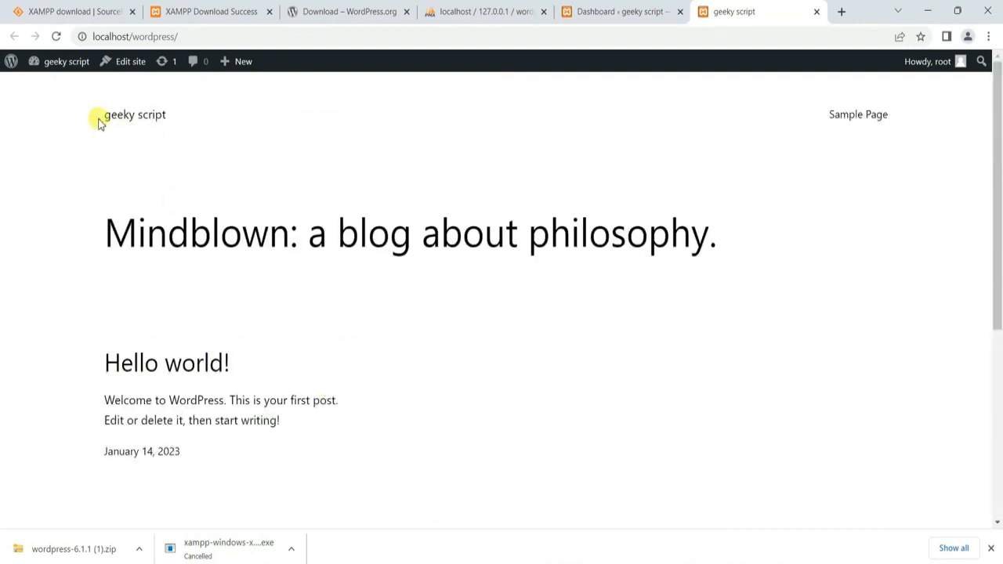
{"action": "left_click_drag", "start_coordinate": [99, 118], "coordinate": [225, 123]}
{"action": "left_click", "coordinate": [224, 122]}
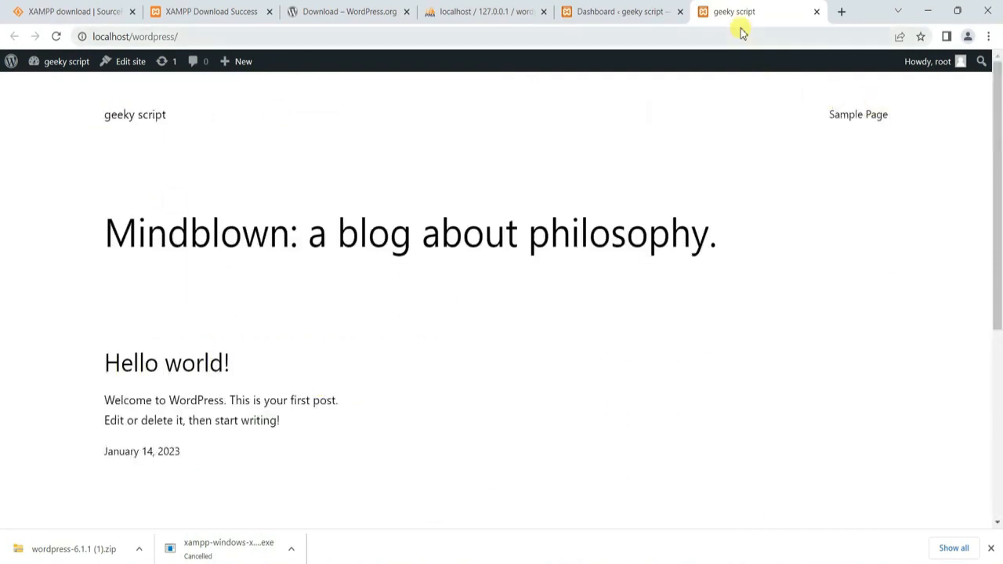